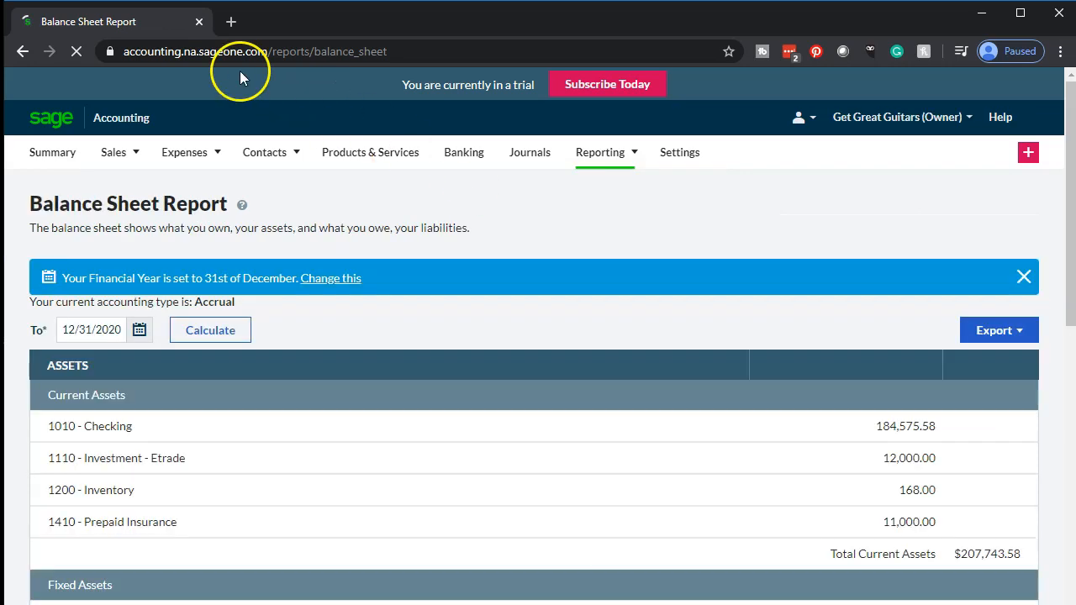
Duplicate the Balance Sheet Report browser tab and open the Profit and Loss report in the original tab
{"action": "right_click", "coordinate": [143, 22]}
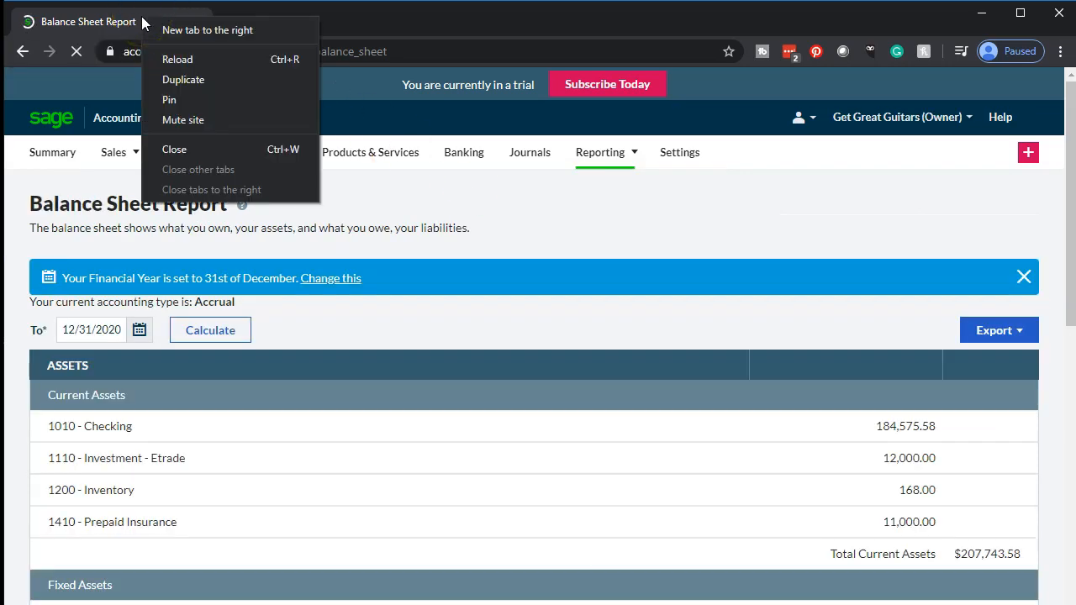
{"action": "left_click", "coordinate": [193, 80]}
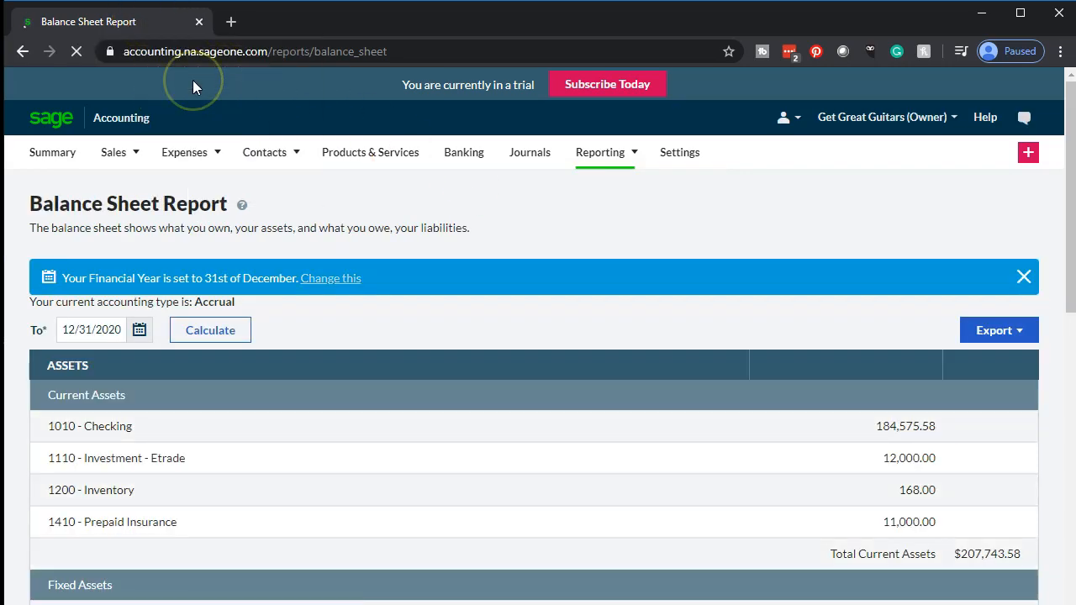
{"action": "left_click", "coordinate": [137, 25]}
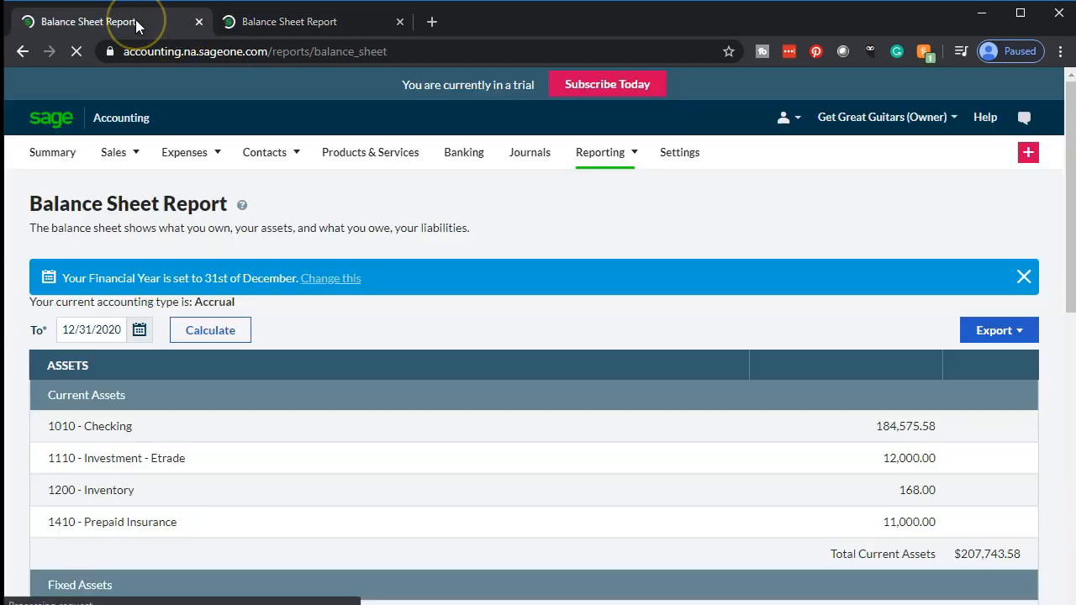
{"action": "left_click", "coordinate": [626, 154]}
{"action": "left_click", "coordinate": [629, 222]}
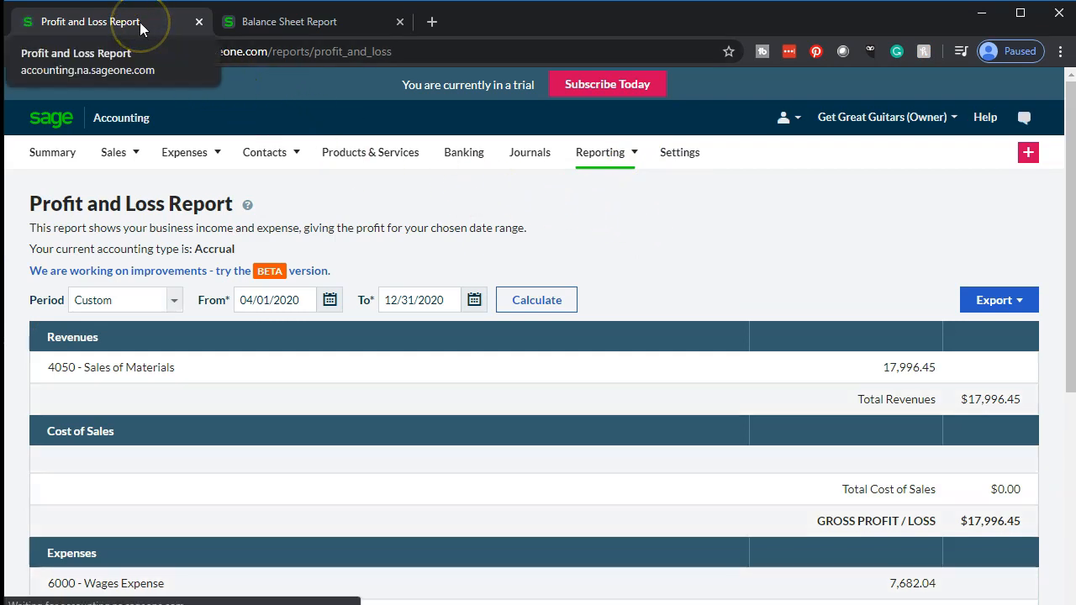
Duplicate the Profit and Loss Report browser tab, check the report tabs, and return to the first one
{"action": "right_click", "coordinate": [140, 22]}
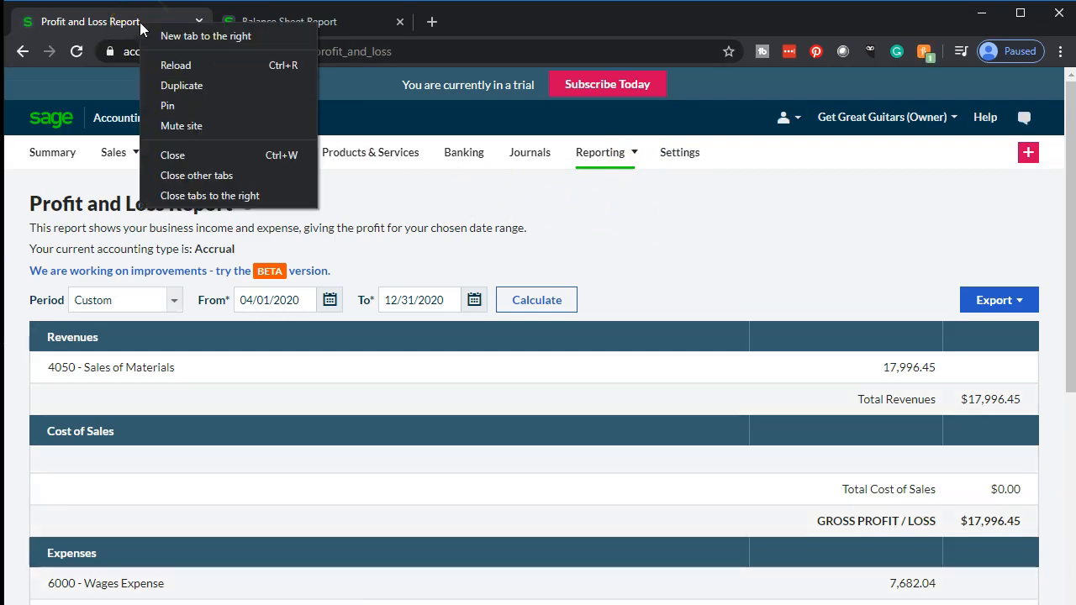
{"action": "left_click", "coordinate": [175, 87]}
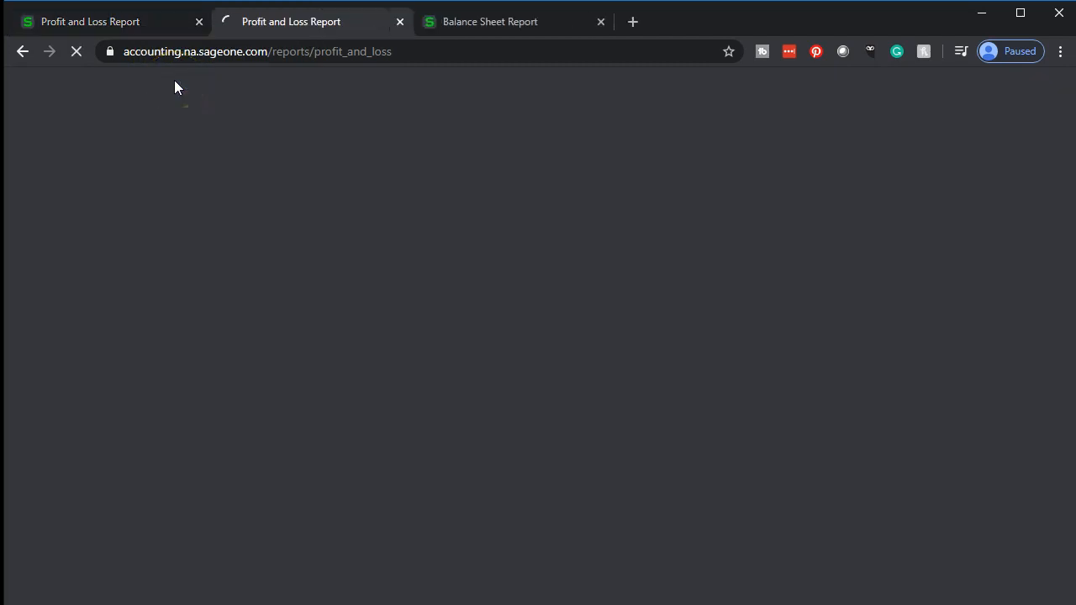
{"action": "left_click", "coordinate": [483, 25]}
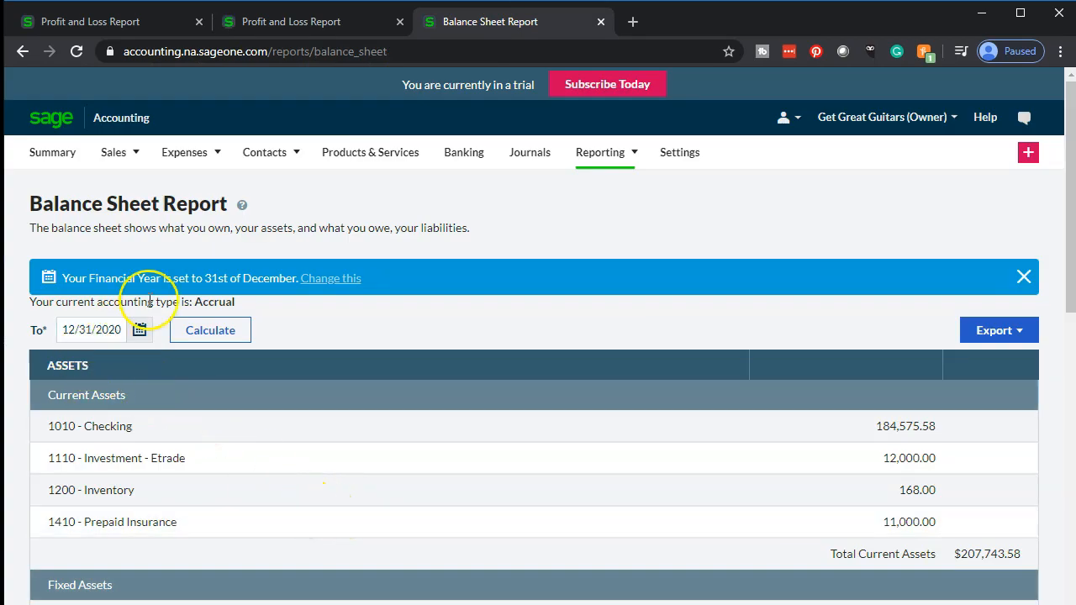
{"action": "left_click", "coordinate": [260, 25]}
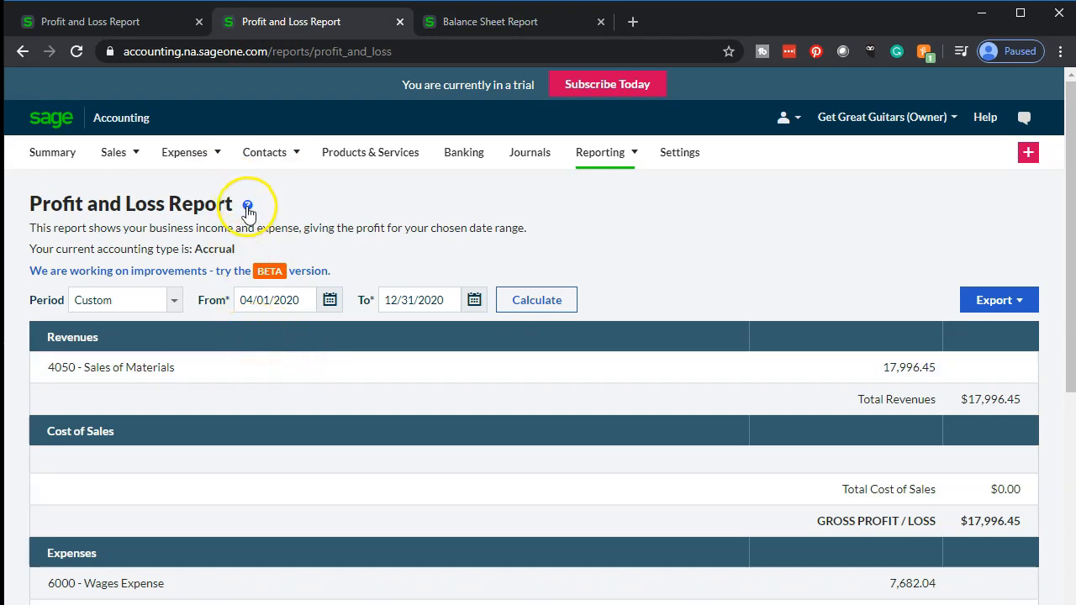
{"action": "left_click", "coordinate": [135, 24]}
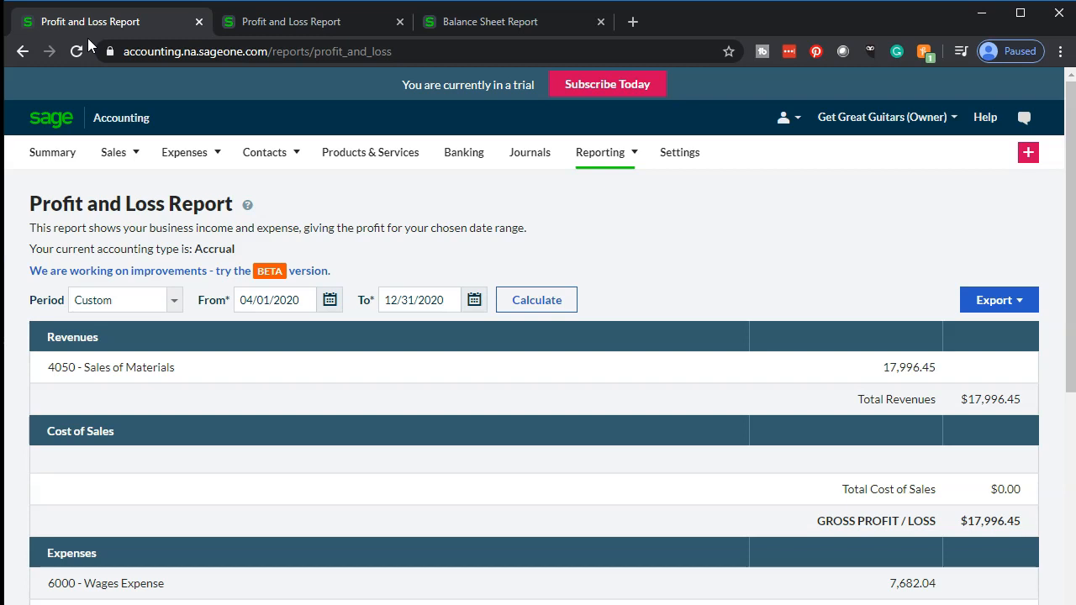
Open the Checking account's incoming bank transactions from Banking and duplicate that browser tab
{"action": "left_click", "coordinate": [464, 153]}
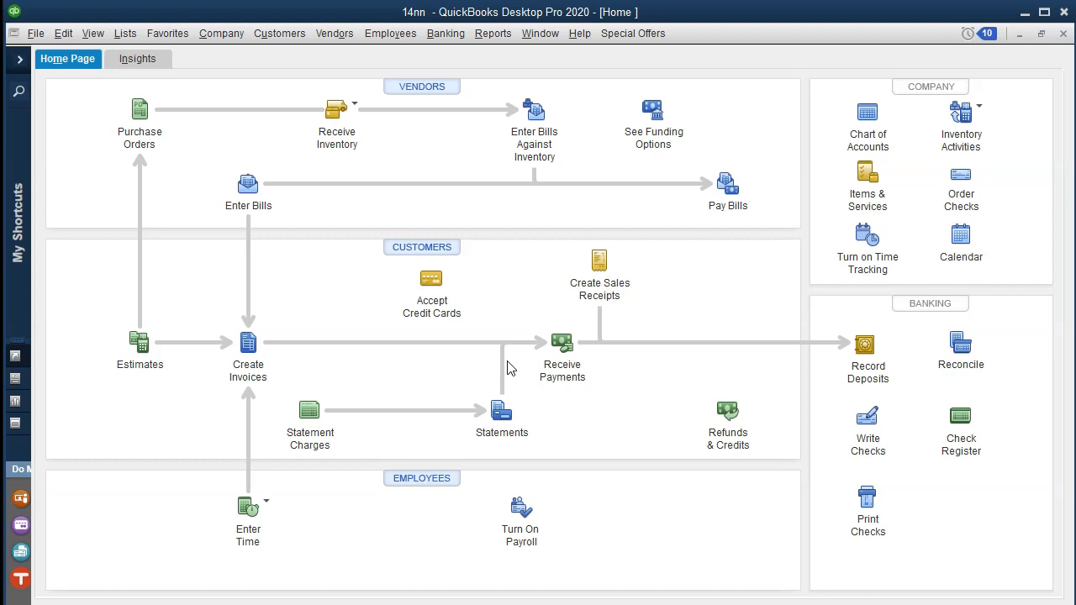
{"action": "left_click", "coordinate": [1022, 14]}
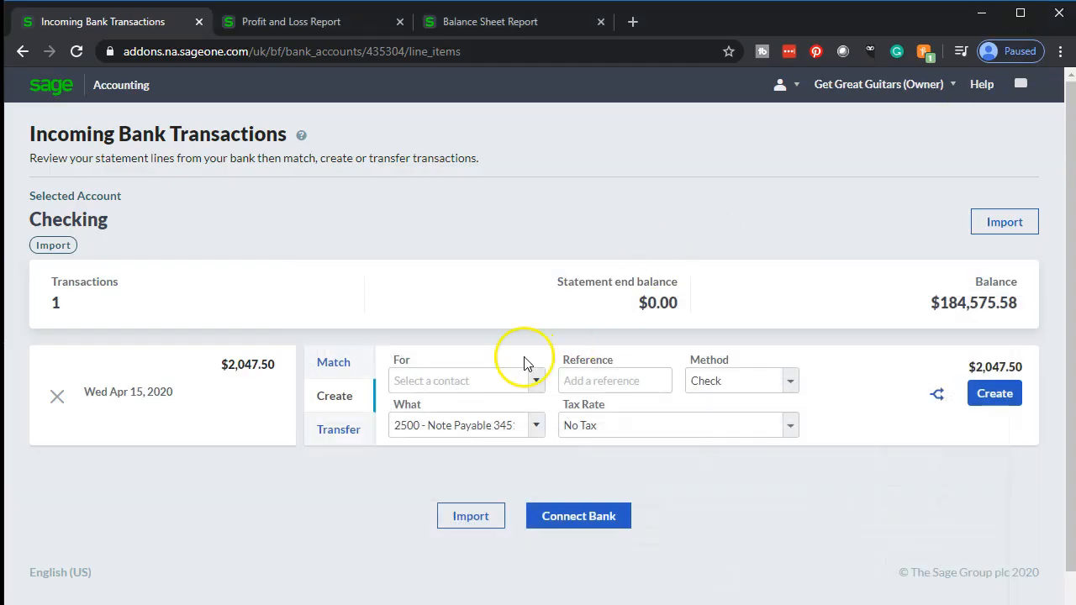
{"action": "right_click", "coordinate": [143, 28]}
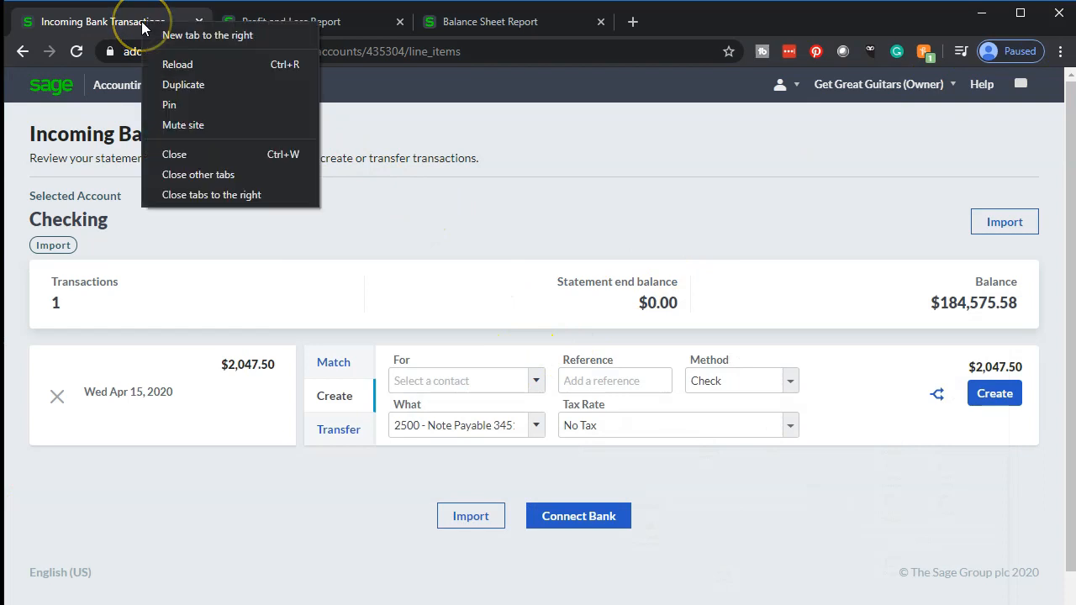
{"action": "left_click", "coordinate": [189, 84]}
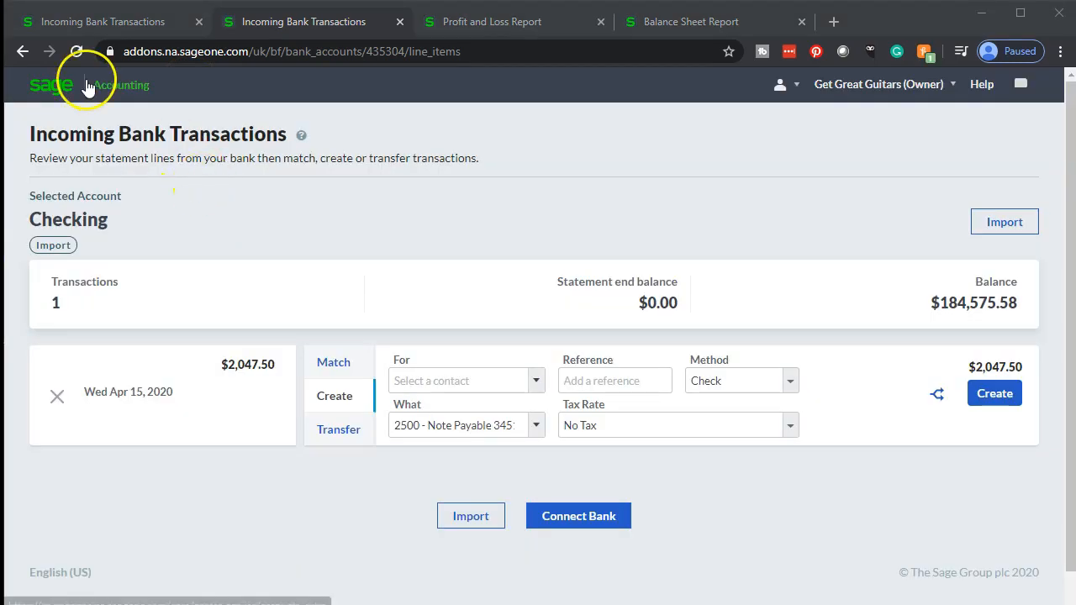
Open the Cash bank account from Banking and start a new Sale/Receipt entry for it
{"action": "left_click", "coordinate": [111, 93]}
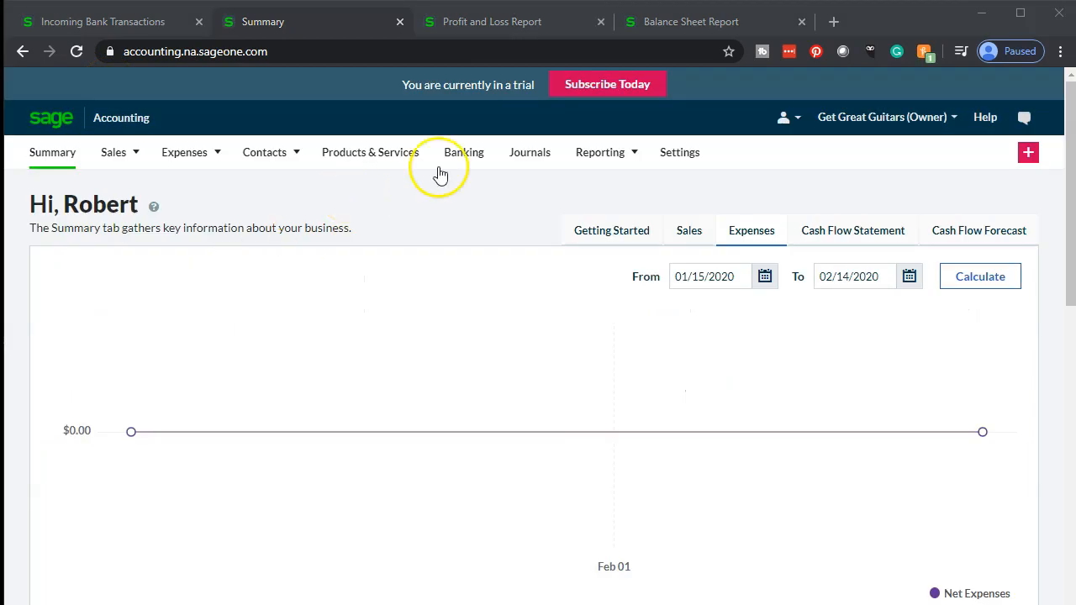
{"action": "left_click", "coordinate": [453, 165]}
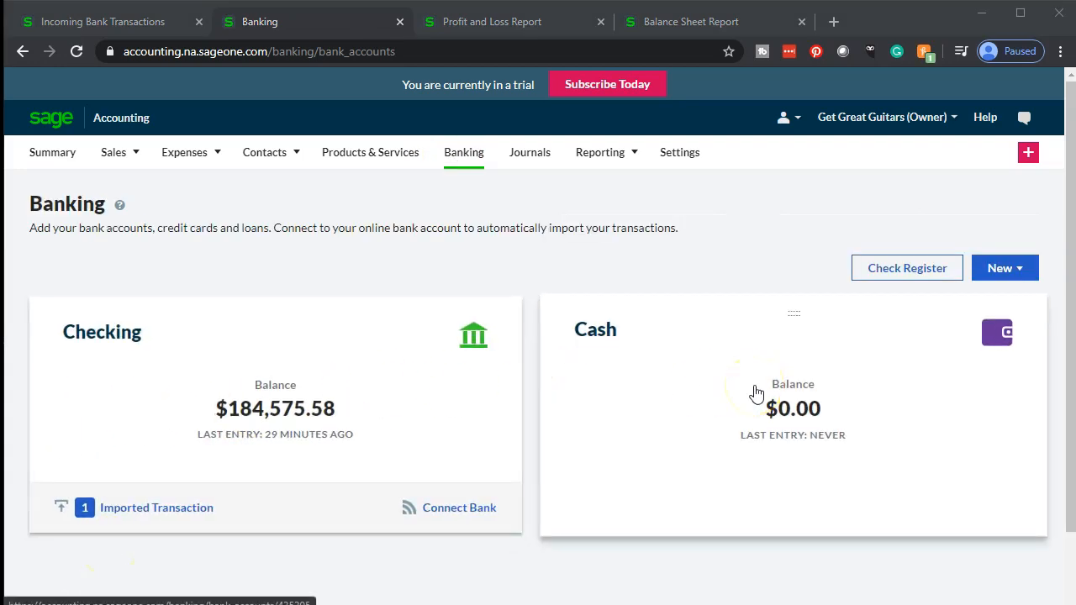
{"action": "left_click", "coordinate": [728, 421]}
{"action": "left_click", "coordinate": [766, 401]}
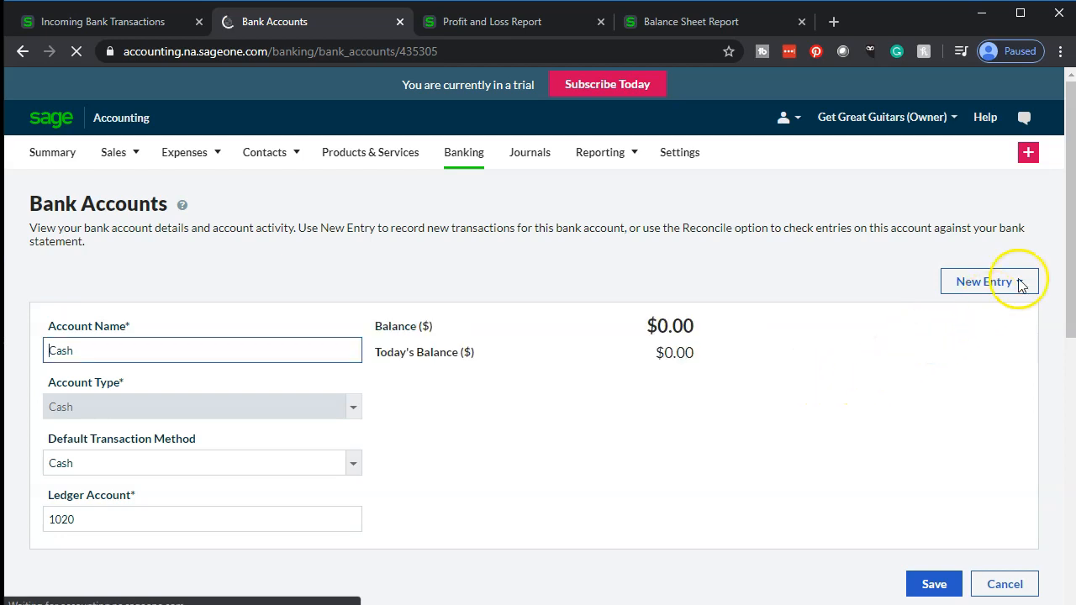
{"action": "left_click", "coordinate": [960, 282]}
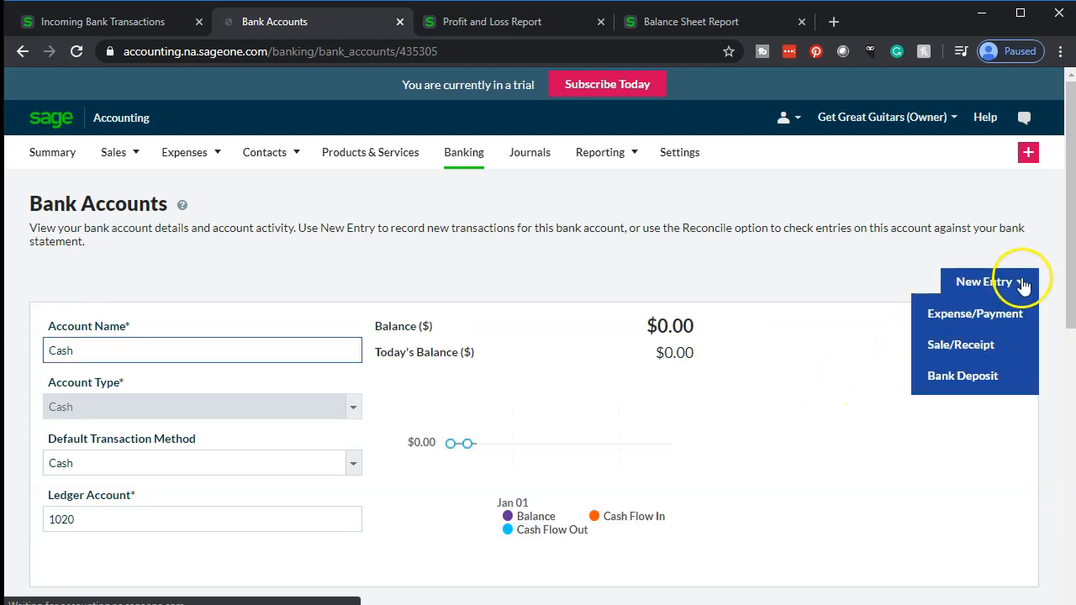
{"action": "left_click", "coordinate": [969, 357]}
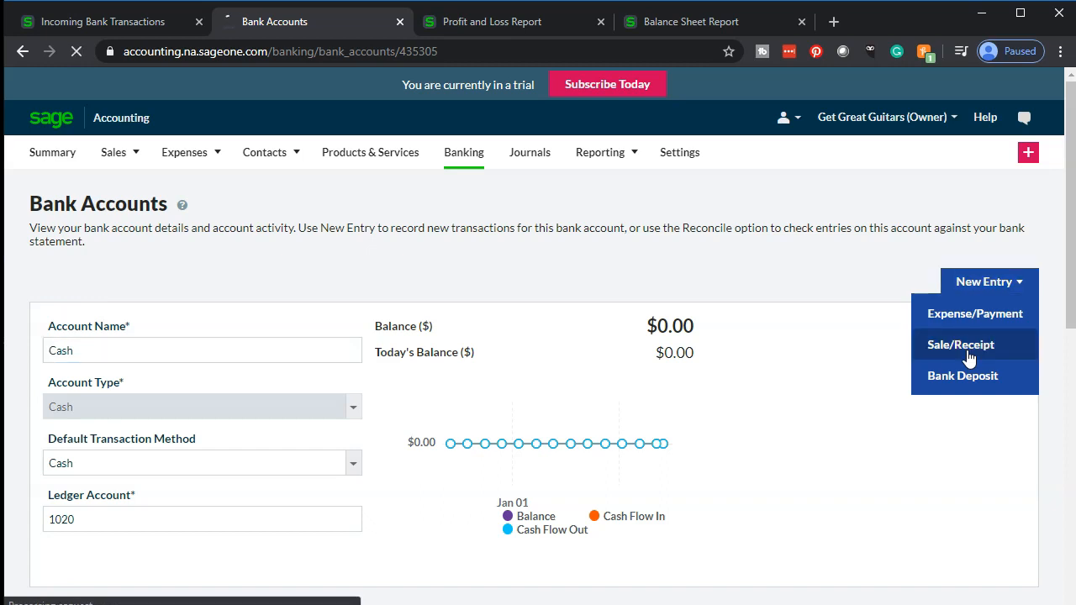
{"action": "left_click", "coordinate": [1006, 277]}
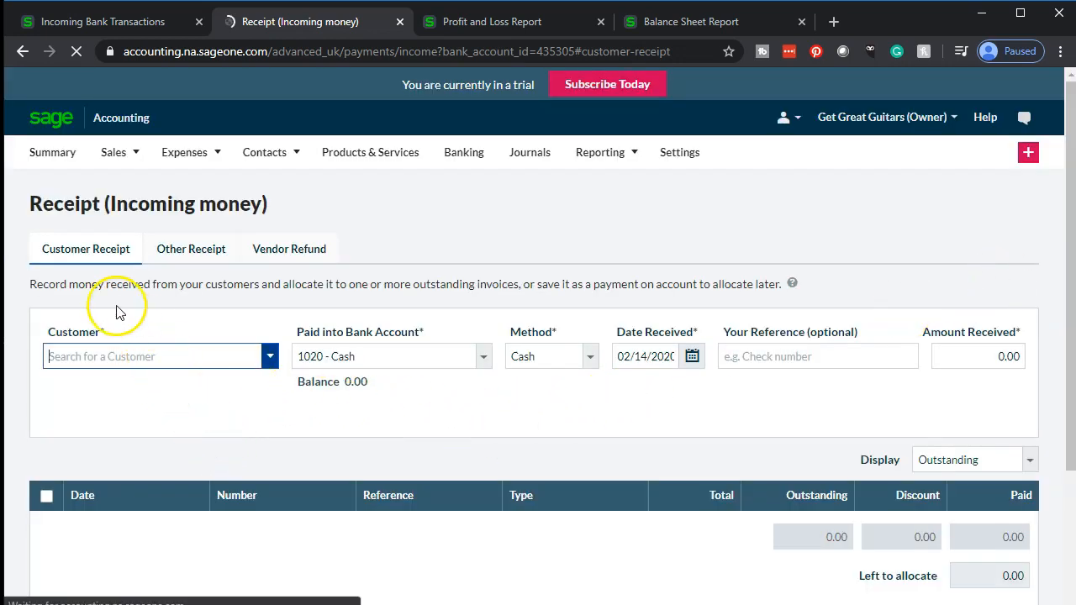
Switch the entry to an Other Receipt and choose customer A
{"action": "scroll", "coordinate": [79, 283], "scroll_direction": "down", "scroll_amount": 2}
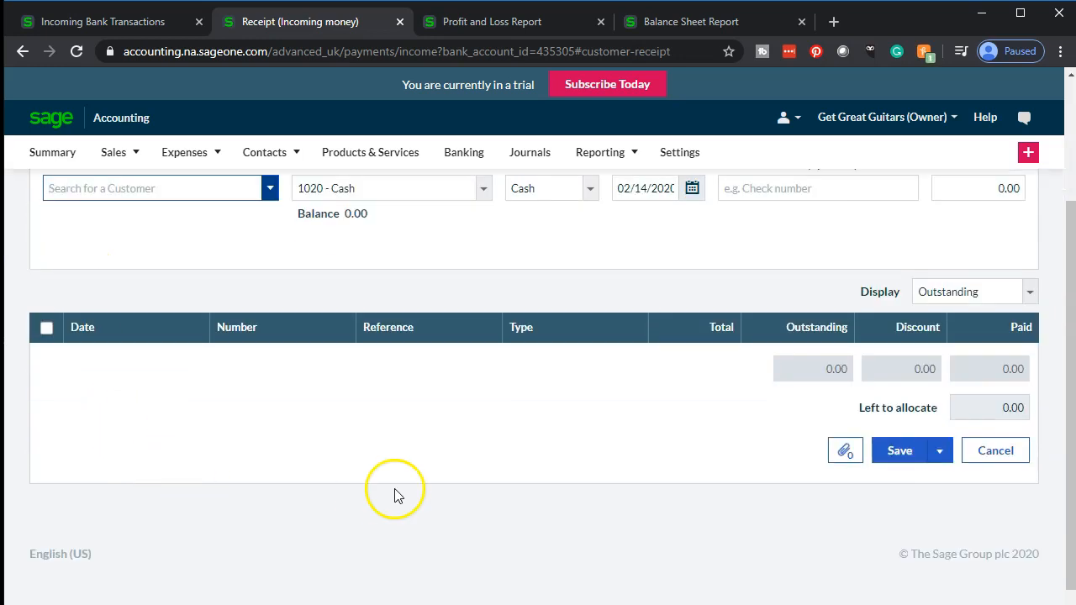
{"action": "scroll", "coordinate": [391, 484], "scroll_direction": "up", "scroll_amount": 2}
{"action": "left_click", "coordinate": [179, 260]}
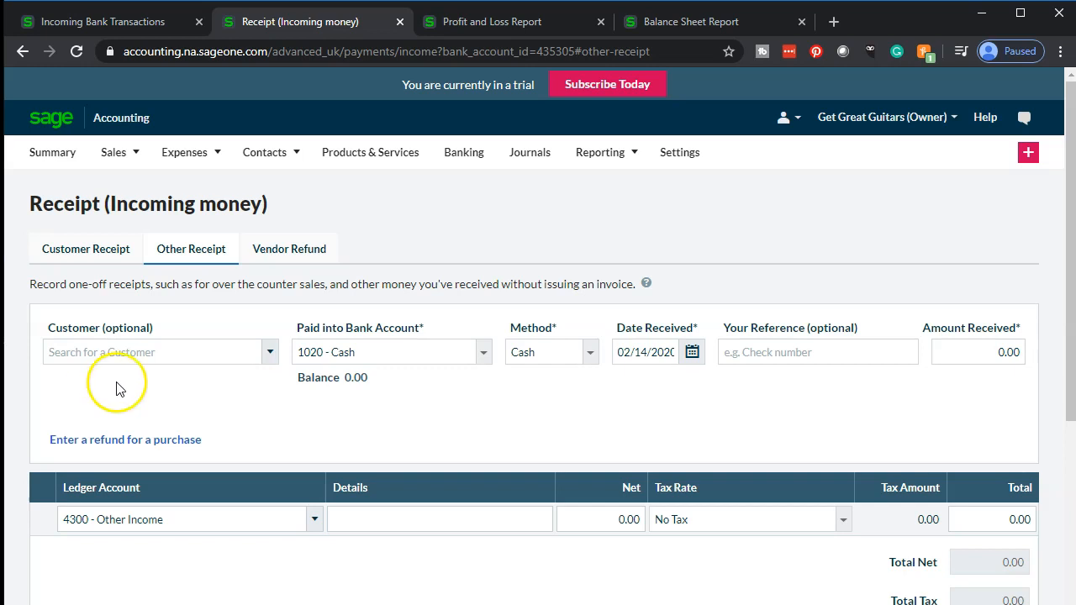
{"action": "left_click", "coordinate": [269, 357]}
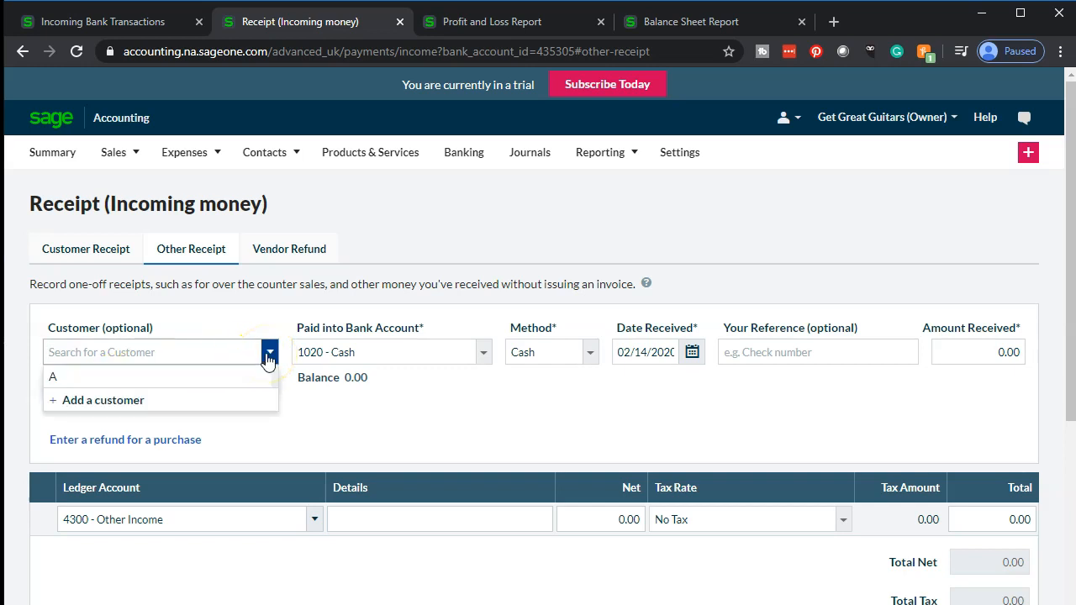
{"action": "left_click", "coordinate": [76, 356]}
{"action": "left_click", "coordinate": [56, 353]}
{"action": "type", "text": "a"}
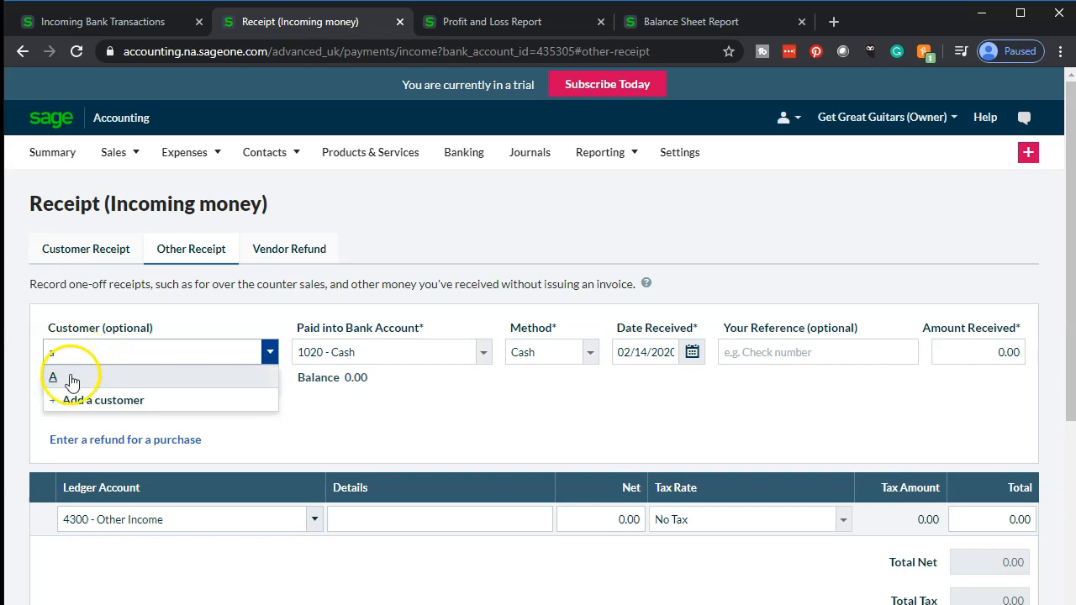
{"action": "left_click", "coordinate": [71, 378]}
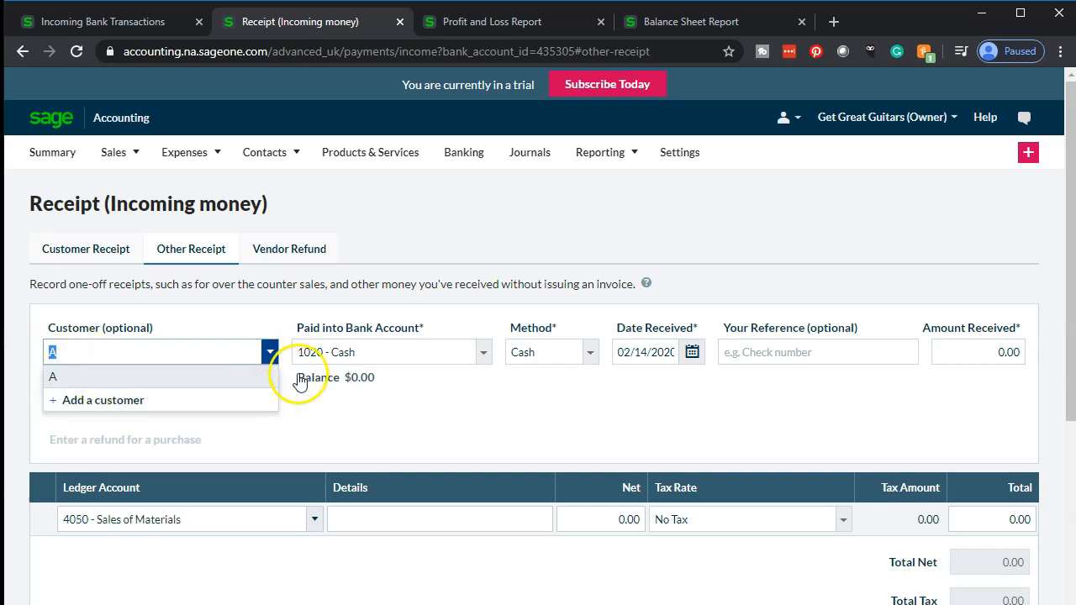
Choose 1020 - Cash as the account the receipt is paid into and Cash as the method
{"action": "left_click", "coordinate": [485, 353]}
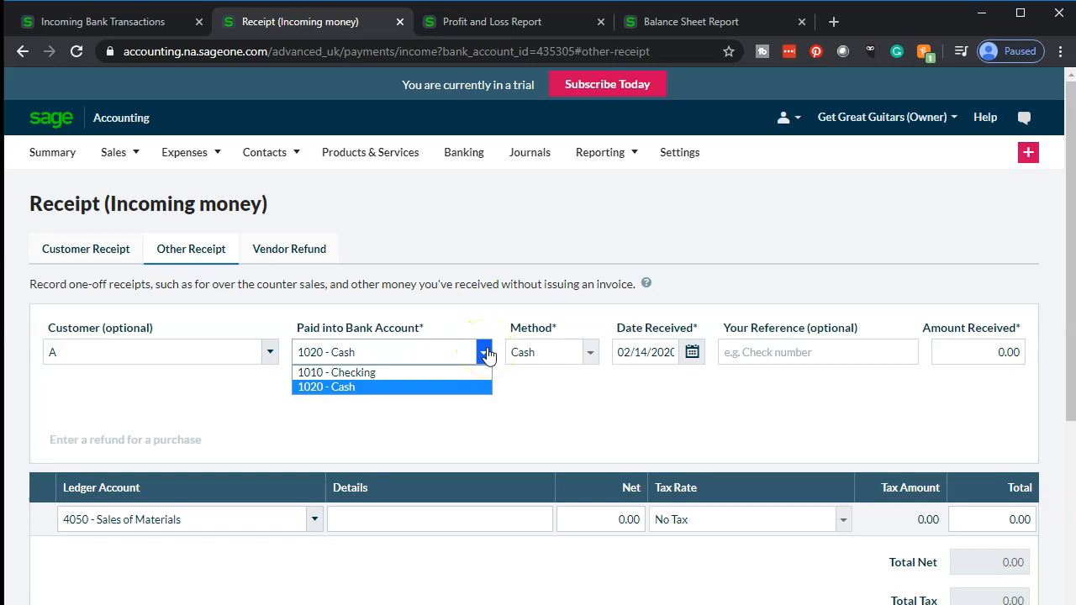
{"action": "left_click", "coordinate": [416, 391]}
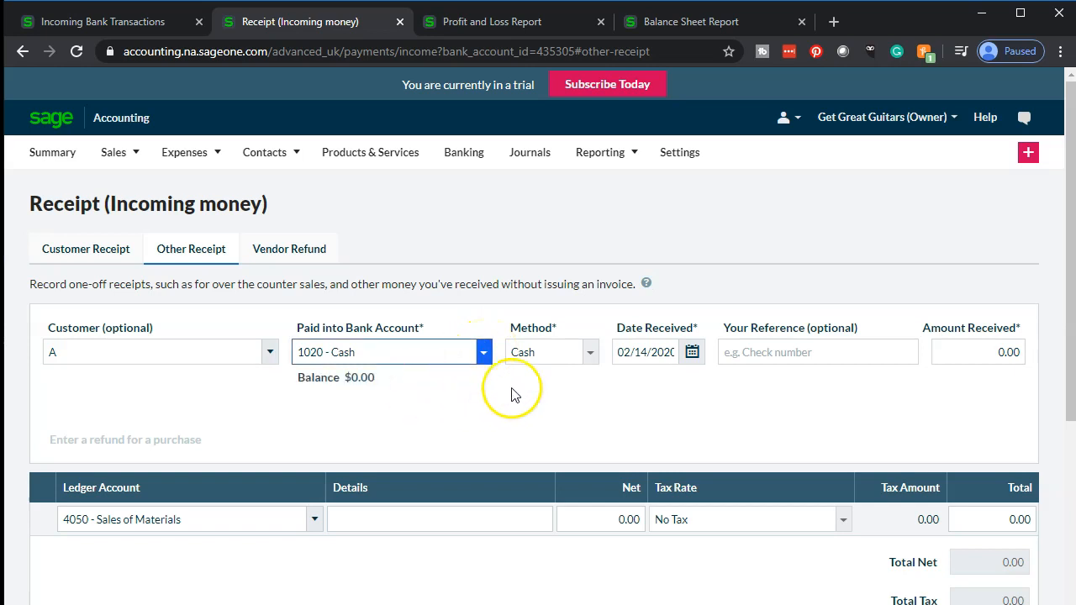
{"action": "left_click", "coordinate": [593, 354]}
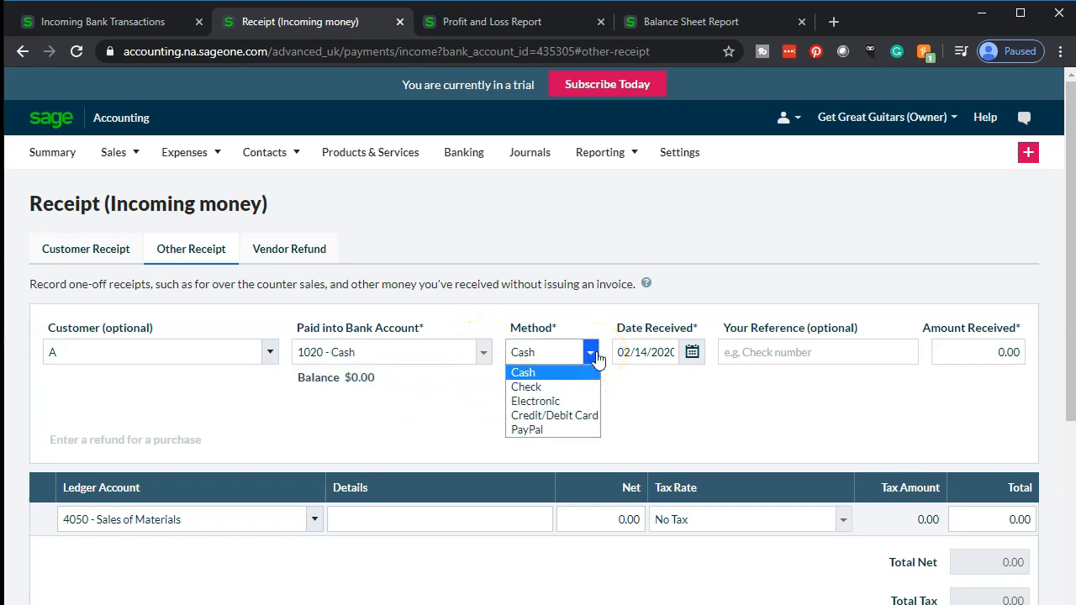
{"action": "left_click", "coordinate": [572, 372]}
Set the receipt's date received to 04/04/2020 and the amount received to 100.00
{"action": "left_click", "coordinate": [692, 353]}
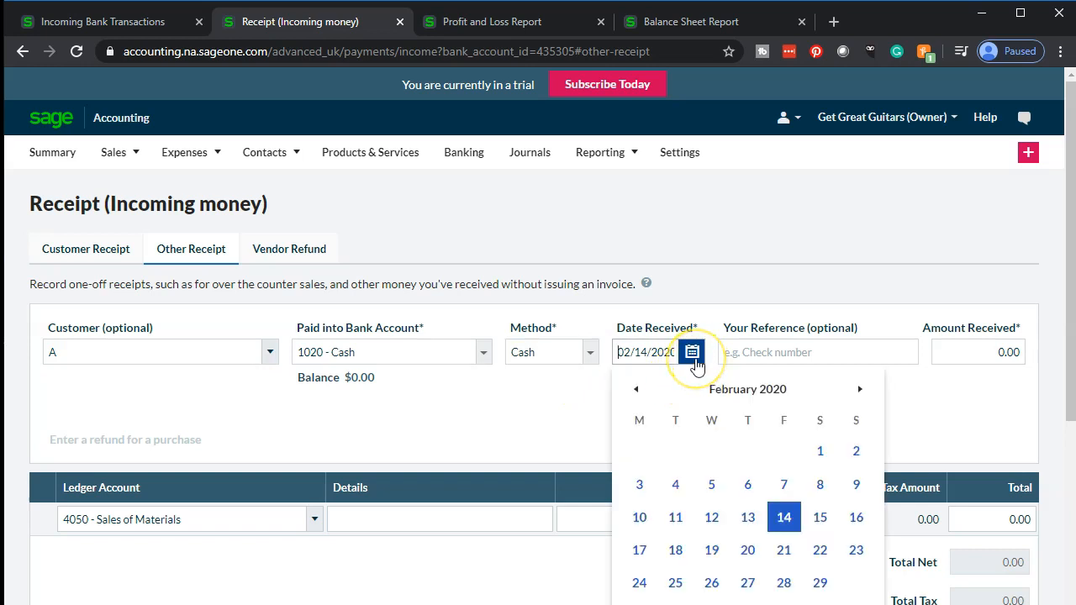
{"action": "left_click", "coordinate": [860, 391]}
{"action": "left_click", "coordinate": [861, 396]}
{"action": "left_click", "coordinate": [787, 461]}
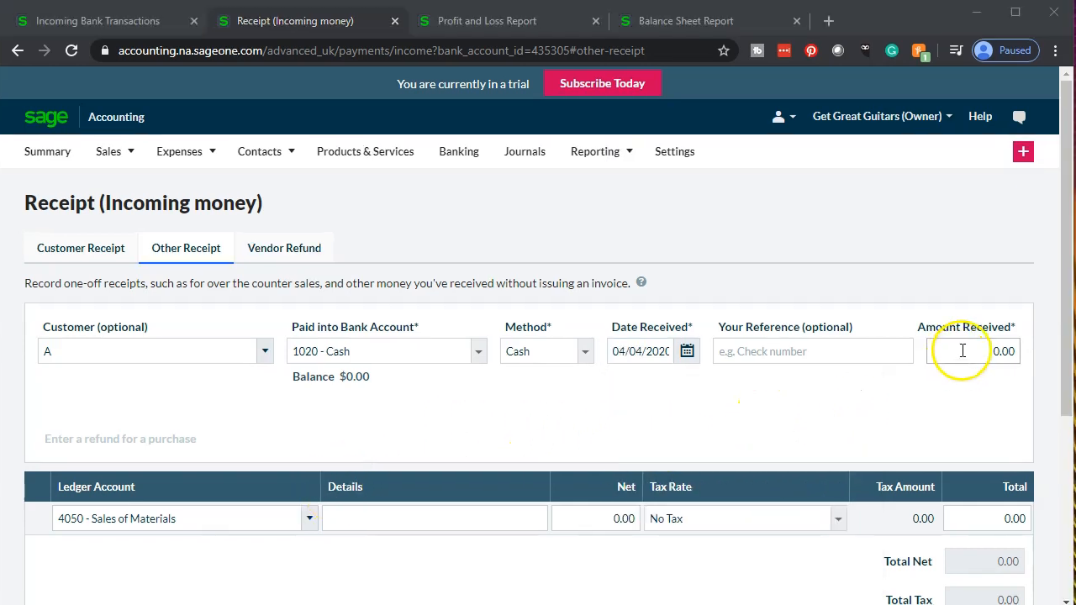
{"action": "left_click", "coordinate": [967, 352]}
{"action": "type", "text": "100"}
{"action": "key", "text": "Tab"}
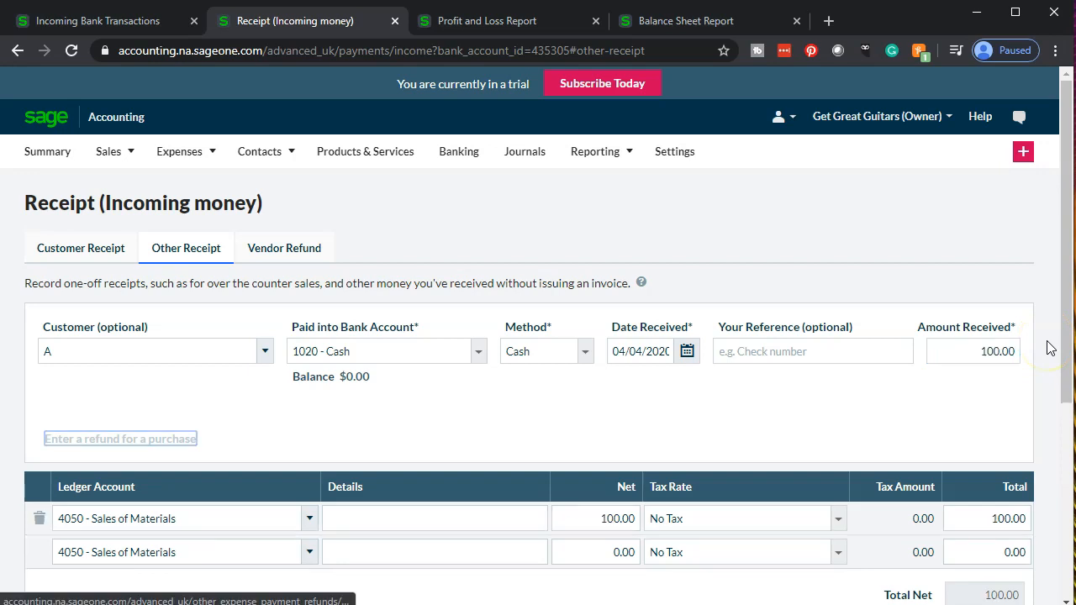
Enter "Item 1" as the details of the first Sales of Materials line and review the receipt's totals
{"action": "scroll", "coordinate": [562, 429], "scroll_direction": "down", "scroll_amount": 1}
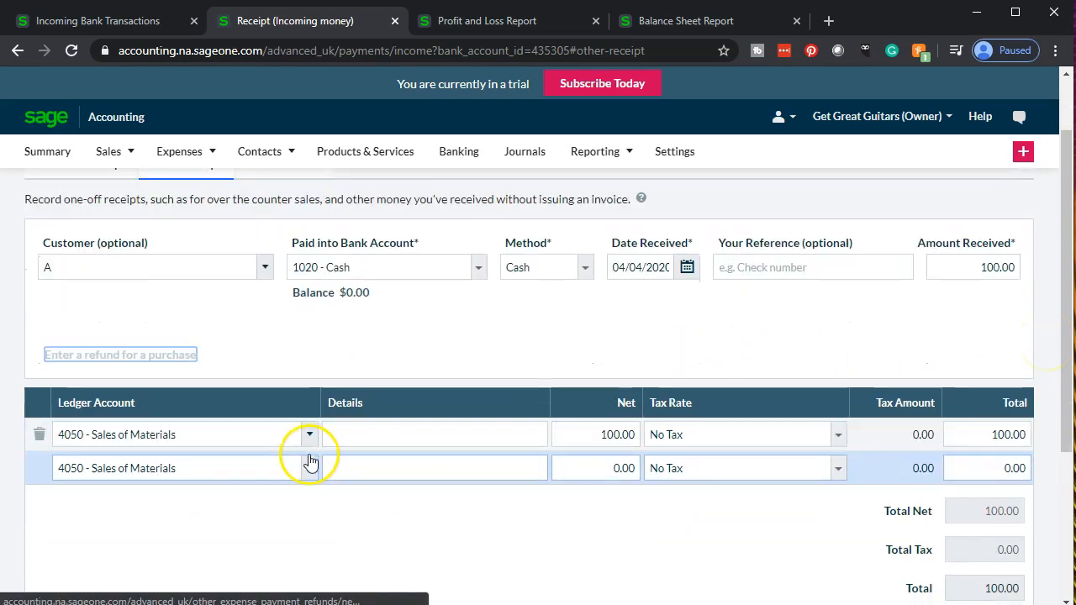
{"action": "left_click", "coordinate": [358, 444]}
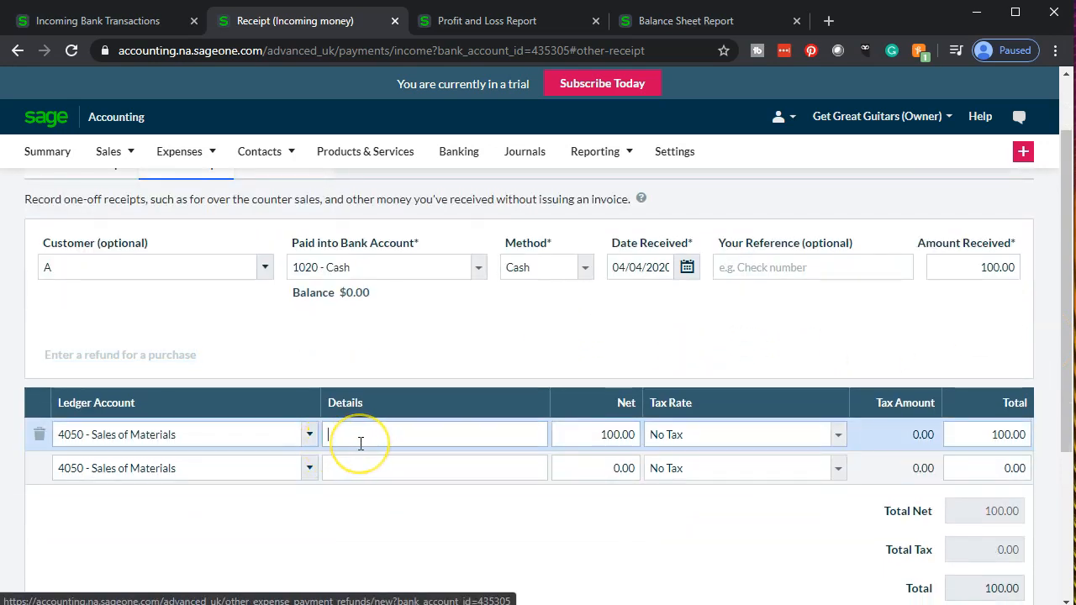
{"action": "type", "text": "Item 1"}
{"action": "key", "text": "Tab"}
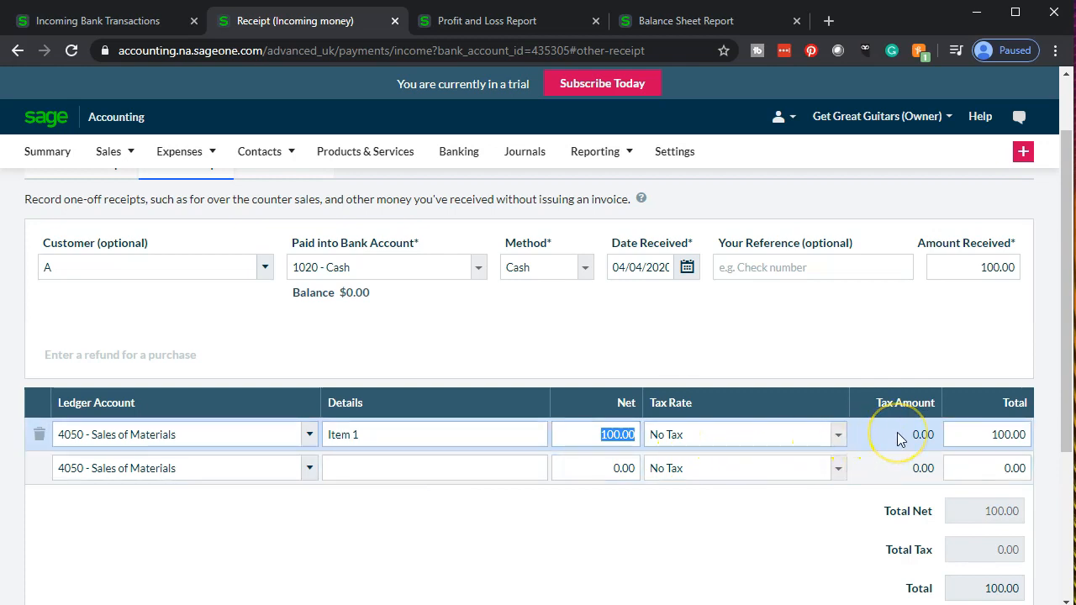
{"action": "scroll", "coordinate": [897, 432], "scroll_direction": "down", "scroll_amount": 1}
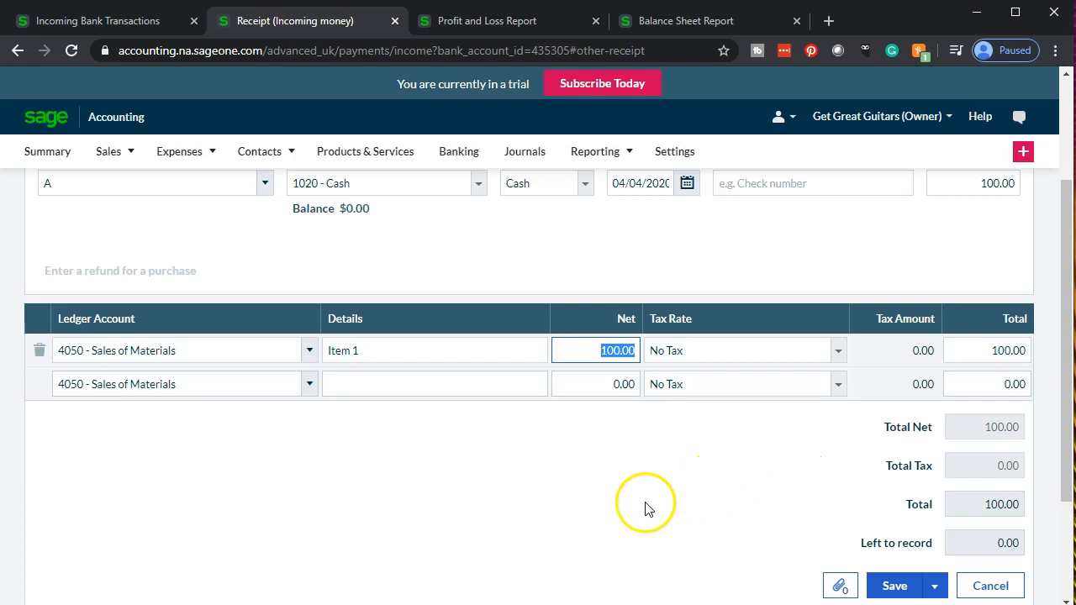
{"action": "scroll", "coordinate": [644, 507], "scroll_direction": "up", "scroll_amount": 1}
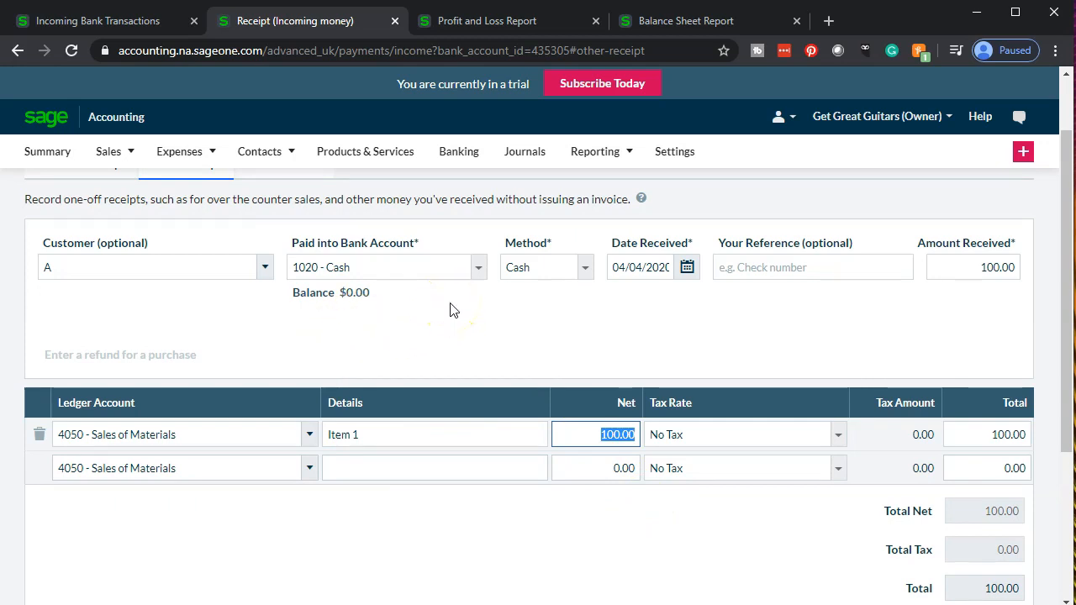
Save the 100.00 receipt for customer A and start another receipt
{"action": "scroll", "coordinate": [449, 310], "scroll_direction": "down", "scroll_amount": 2}
{"action": "left_click", "coordinate": [936, 501]}
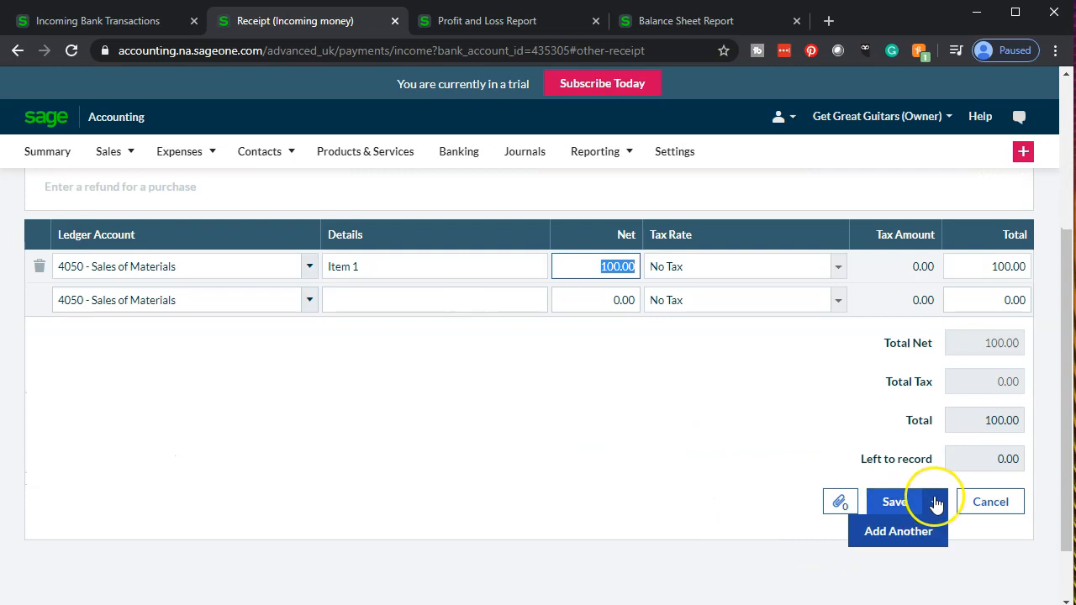
{"action": "left_click", "coordinate": [896, 538]}
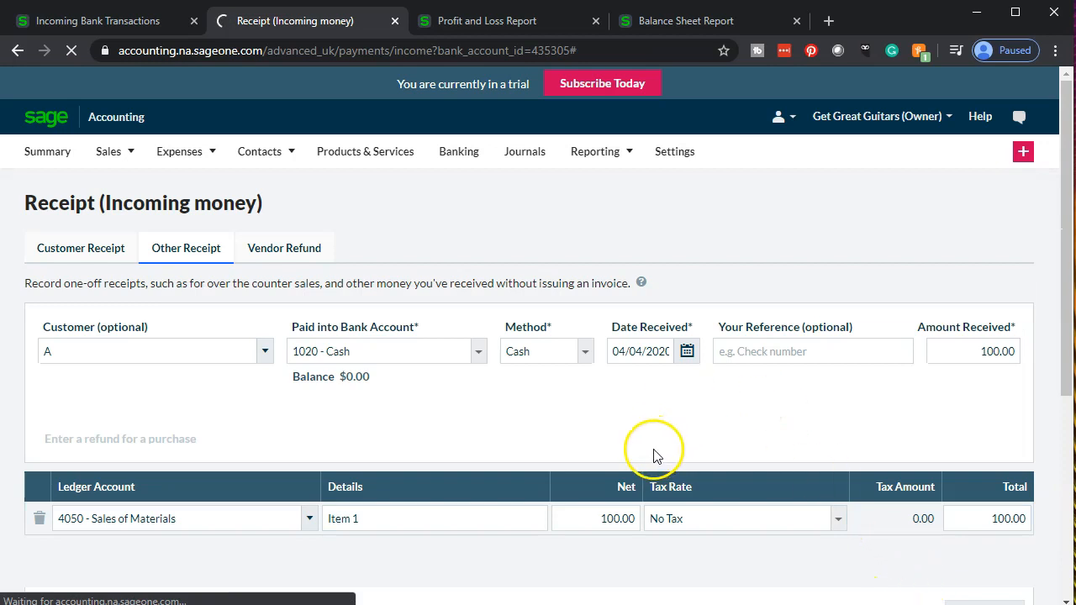
Recalculate the Balance Sheet report to check the 1020 - Cash balance, and return to the receipt entry form
{"action": "left_click", "coordinate": [684, 20]}
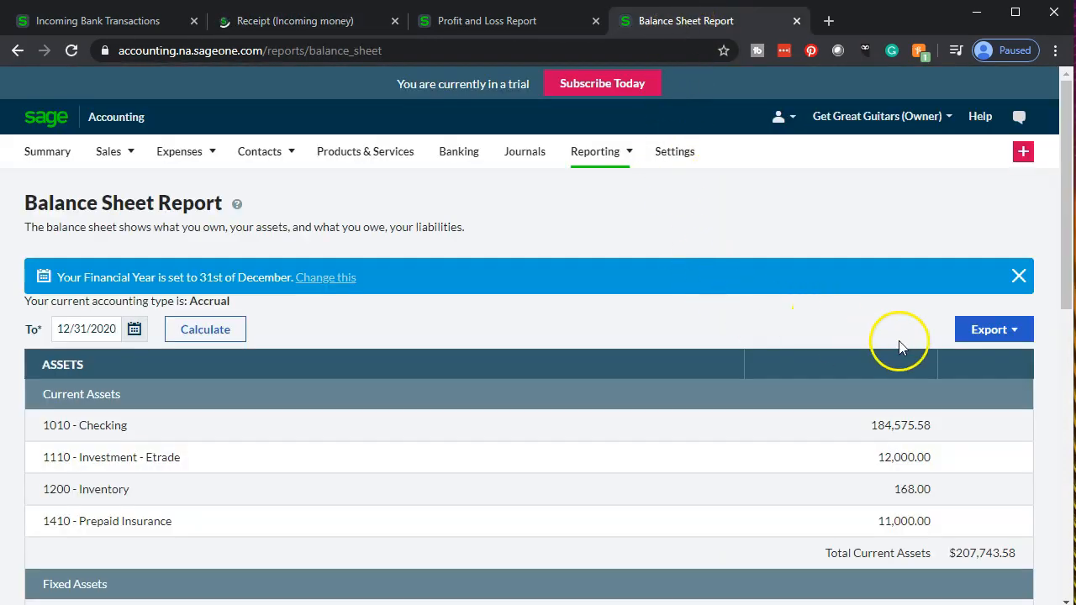
{"action": "left_click", "coordinate": [232, 328]}
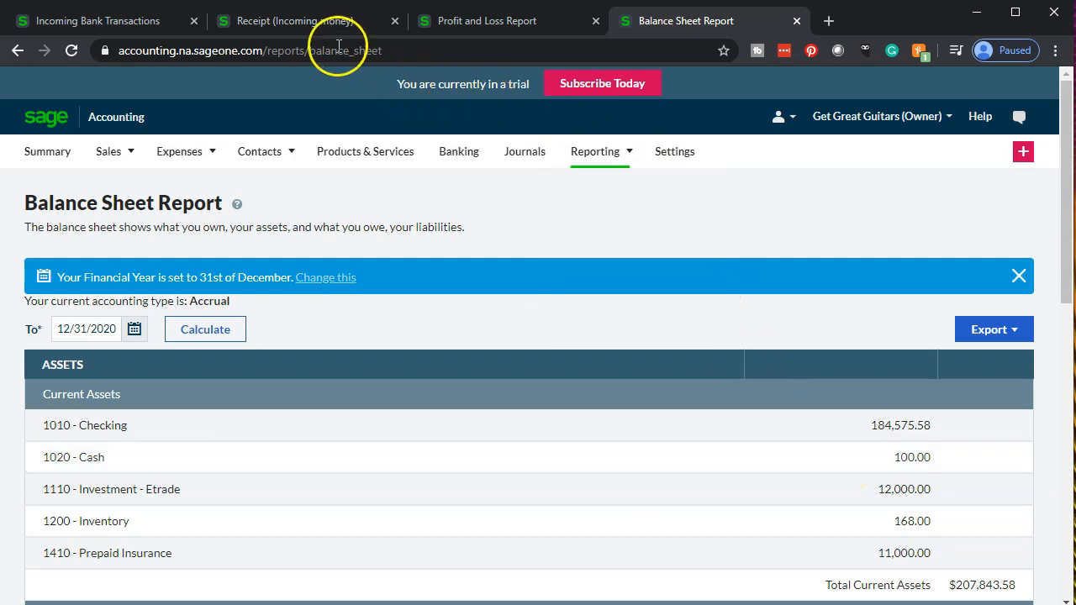
{"action": "left_click", "coordinate": [290, 22]}
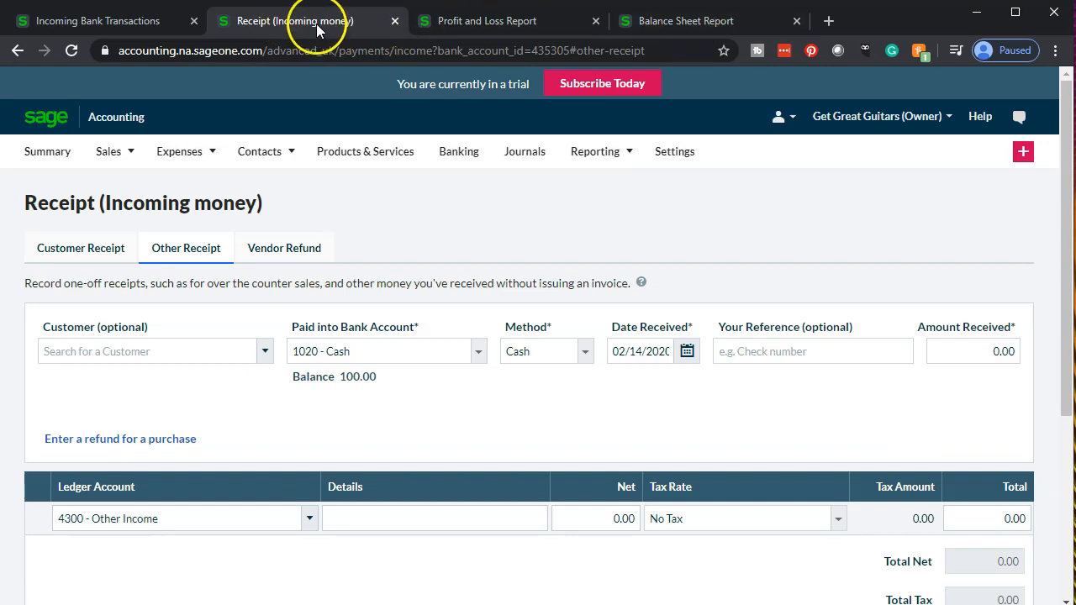
Add B as a new customer on the receipt, with 4050 - Sales of Materials as the default account
{"action": "left_click", "coordinate": [124, 356]}
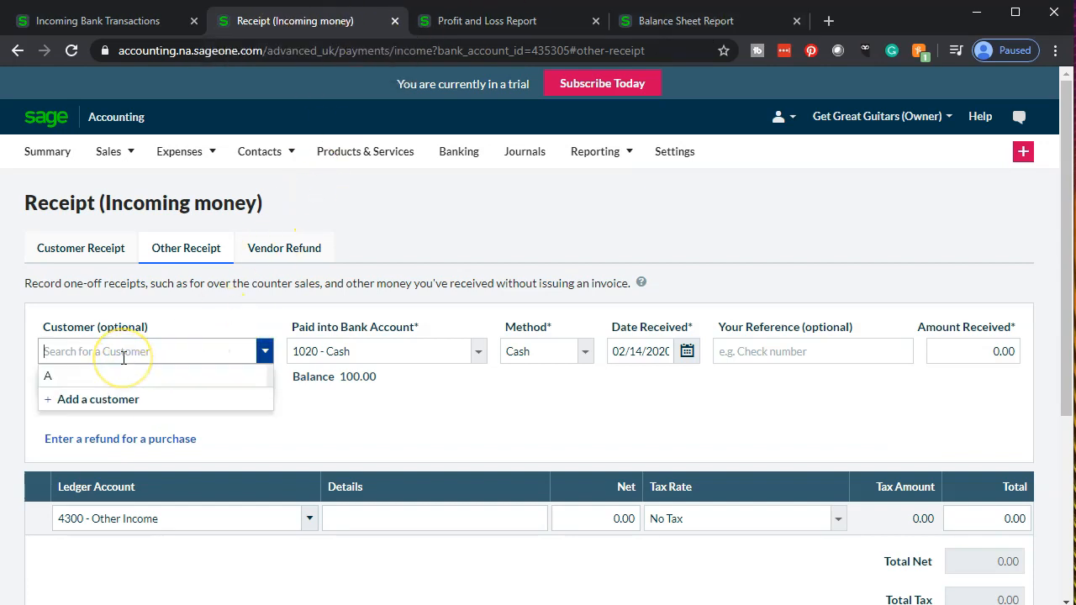
{"action": "type", "text": "B"}
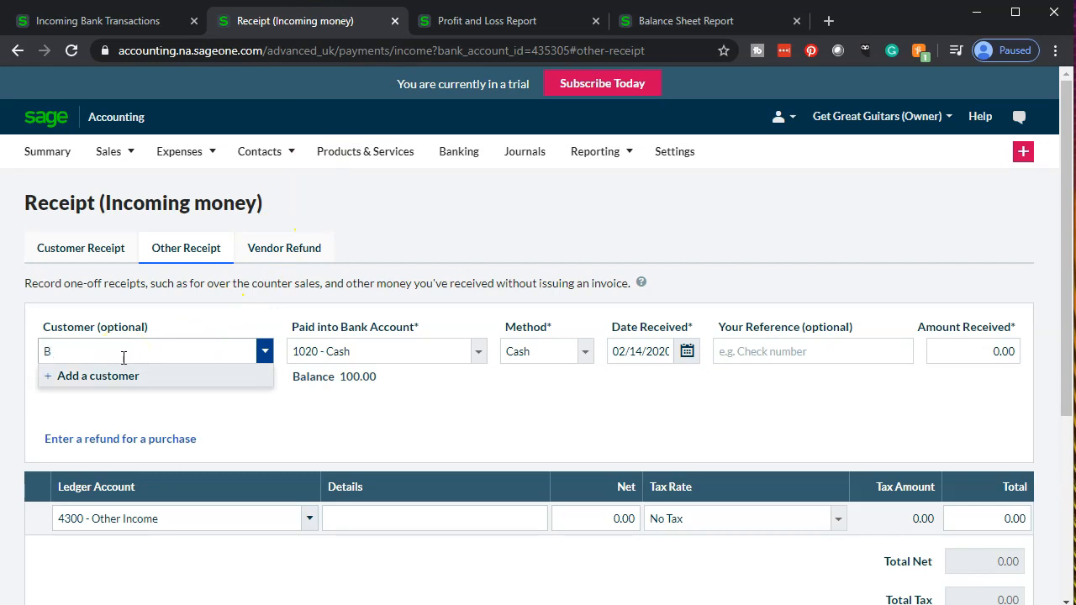
{"action": "left_click", "coordinate": [103, 383]}
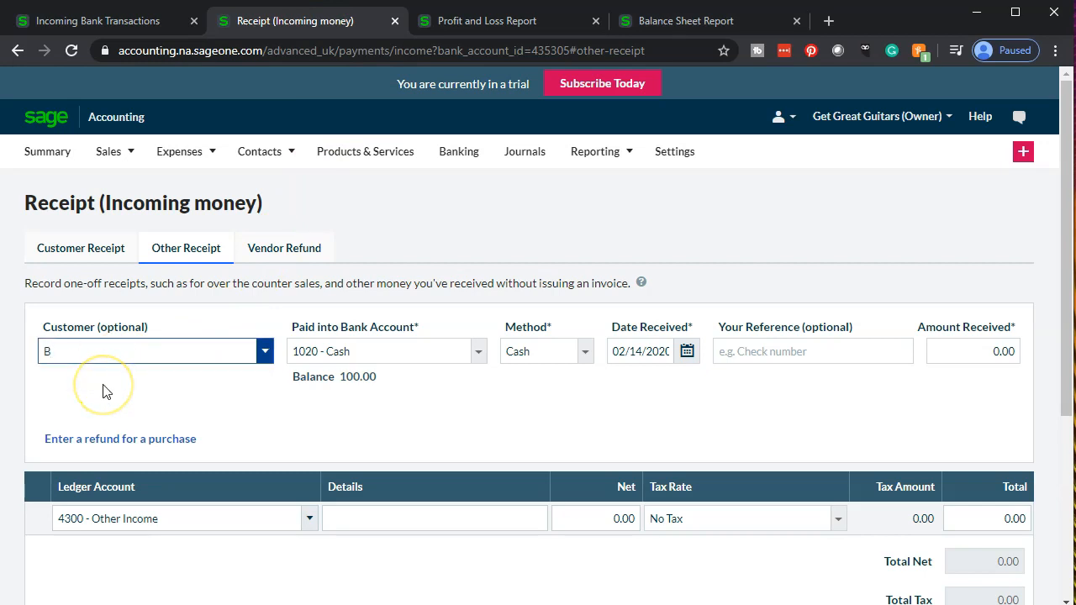
{"action": "scroll", "coordinate": [567, 356], "scroll_direction": "down", "scroll_amount": 1}
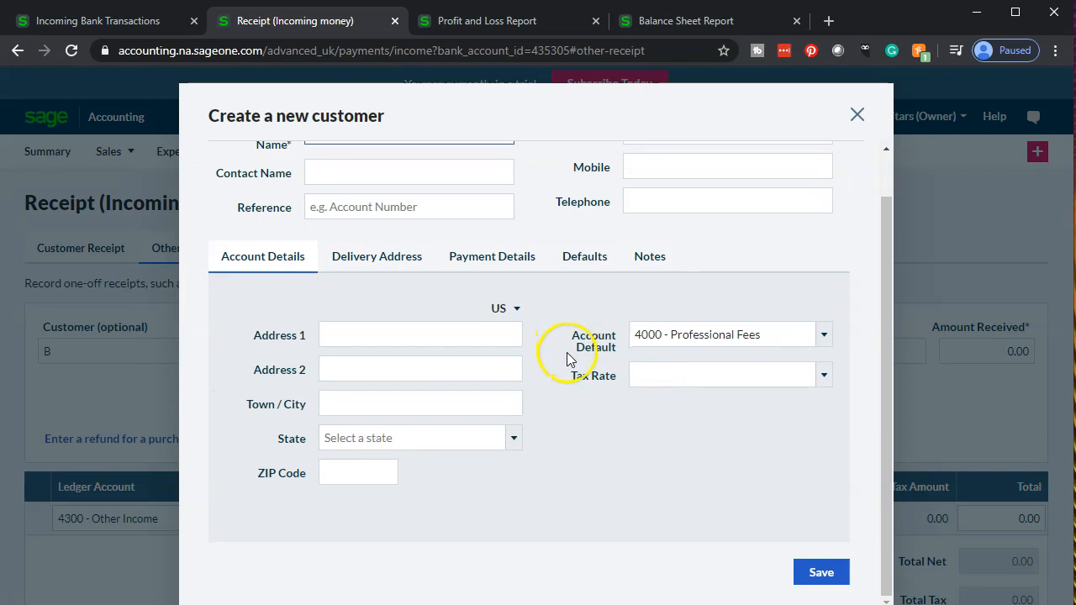
{"action": "left_click", "coordinate": [819, 340]}
{"action": "left_click", "coordinate": [788, 383]}
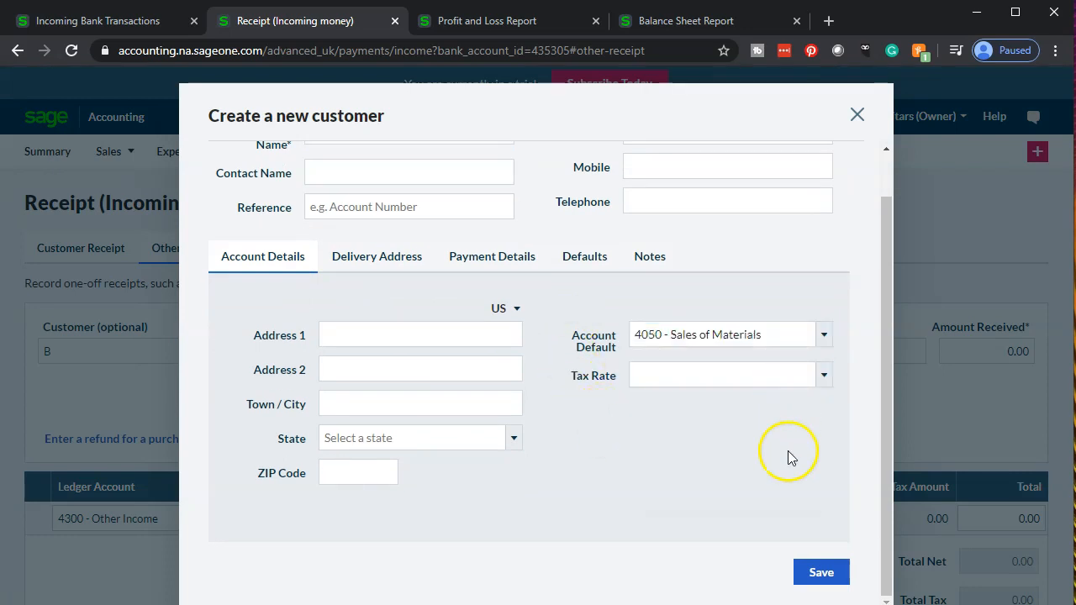
{"action": "left_click", "coordinate": [821, 572]}
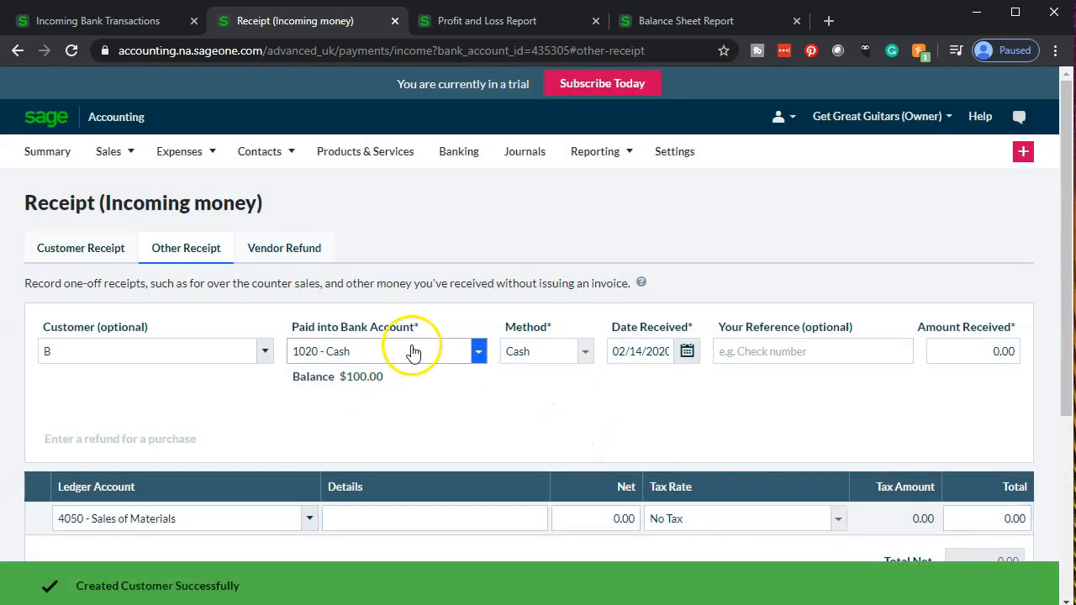
Set the date received of customer B's receipt to 04/04/2020 and the amount received to 250.00
{"action": "left_click", "coordinate": [685, 353]}
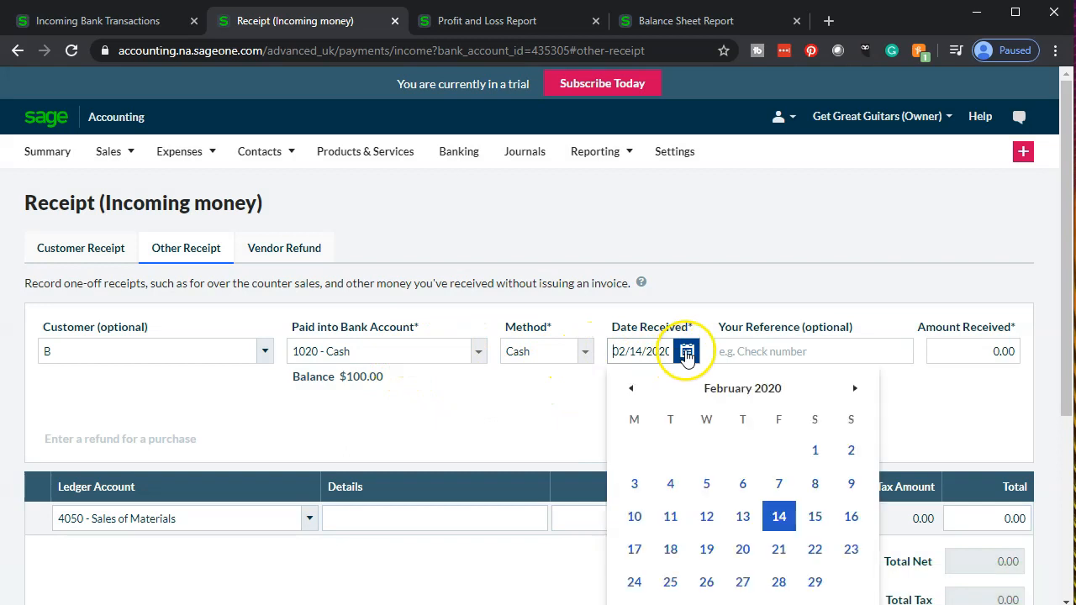
{"action": "left_click", "coordinate": [857, 389]}
{"action": "left_click", "coordinate": [857, 389]}
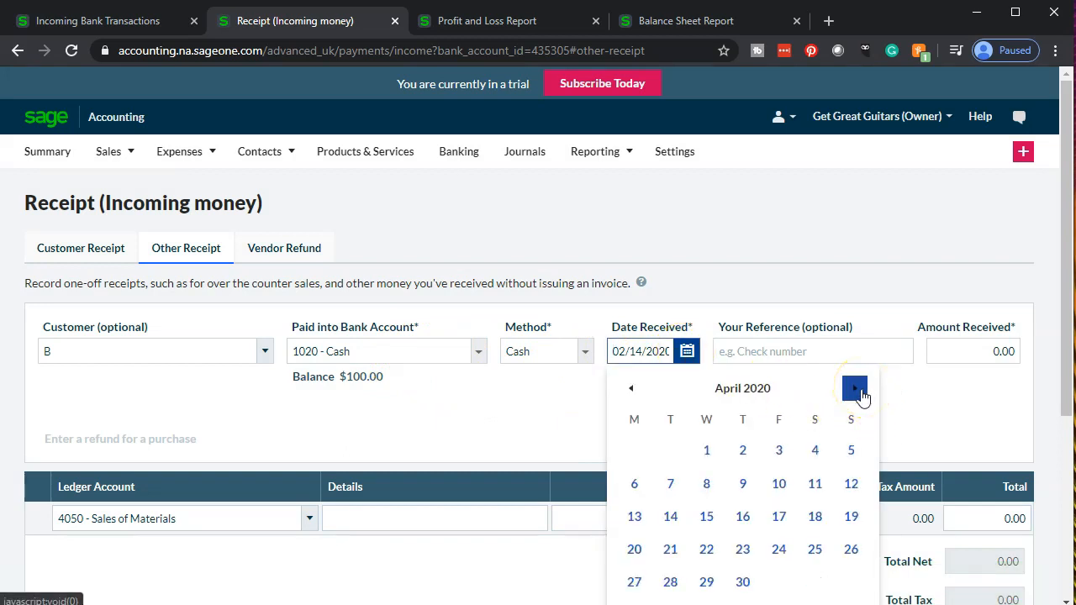
{"action": "left_click", "coordinate": [815, 450]}
{"action": "left_click", "coordinate": [977, 359]}
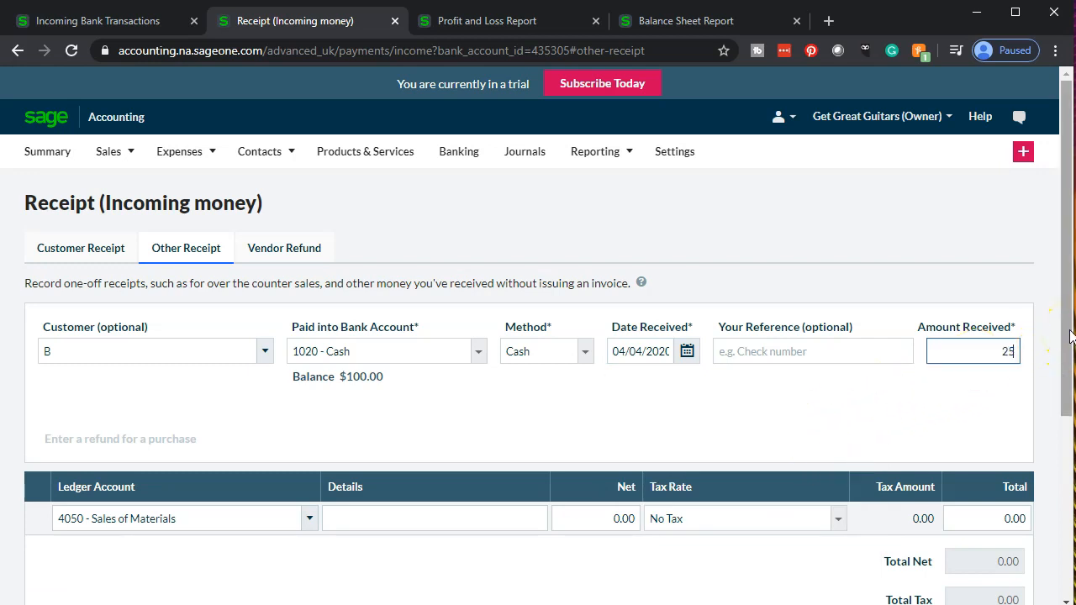
{"action": "type", "text": "250"}
{"action": "key", "text": "Tab"}
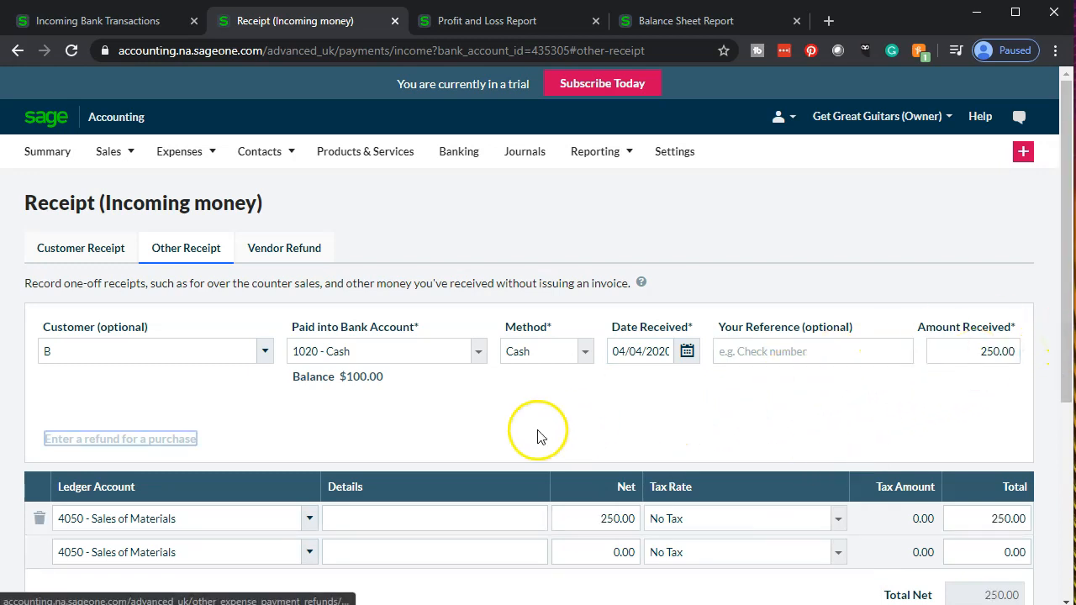
Enter "Items 1 2" as the details of the 250.00 Sales of Materials line
{"action": "scroll", "coordinate": [541, 432], "scroll_direction": "down", "scroll_amount": 1}
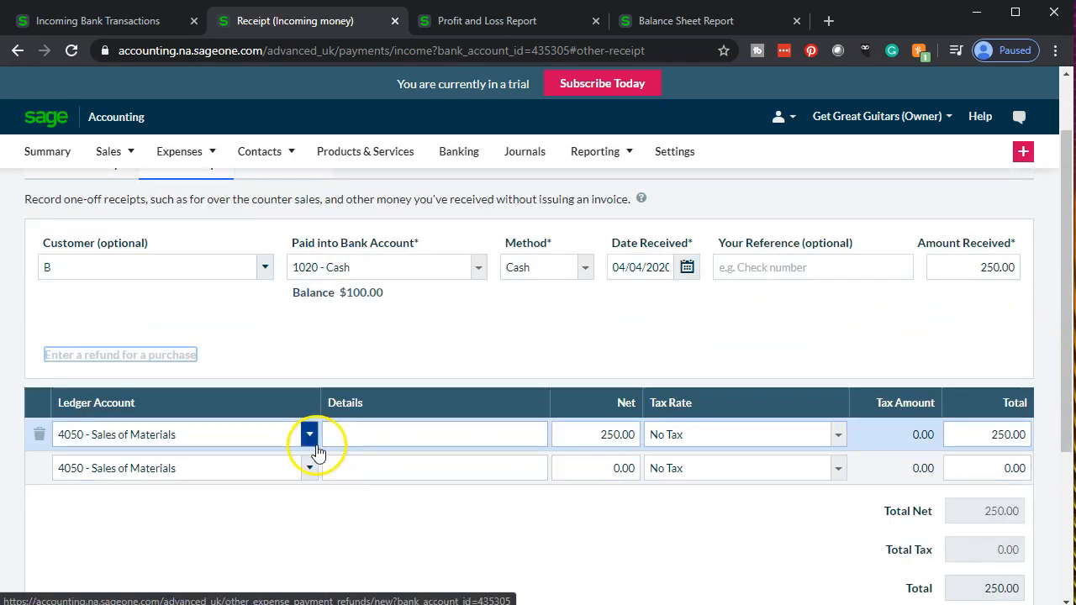
{"action": "left_click", "coordinate": [360, 430]}
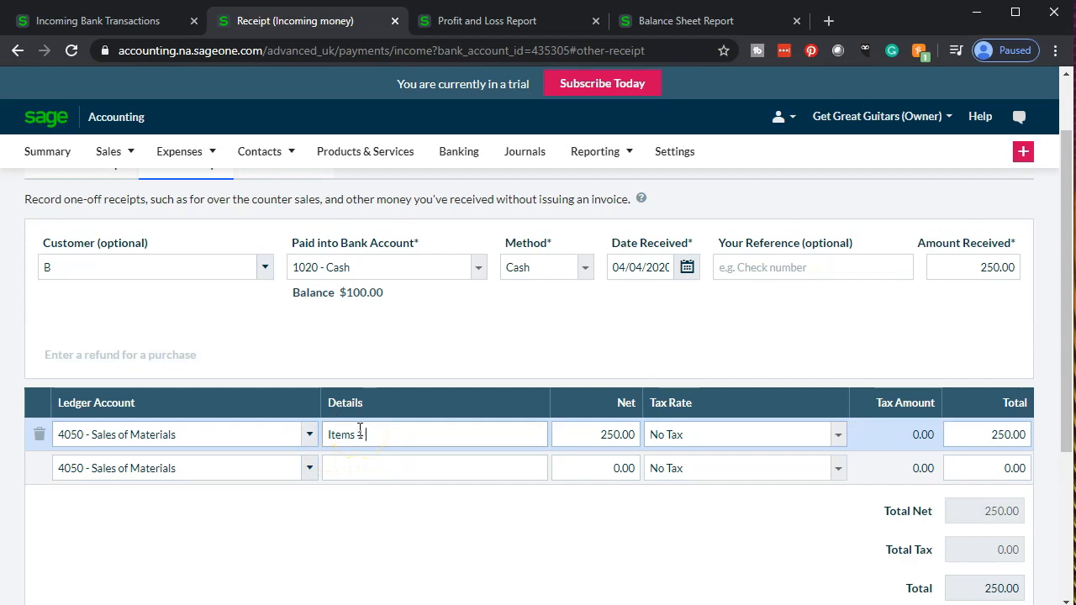
{"action": "key", "text": "Tab"}
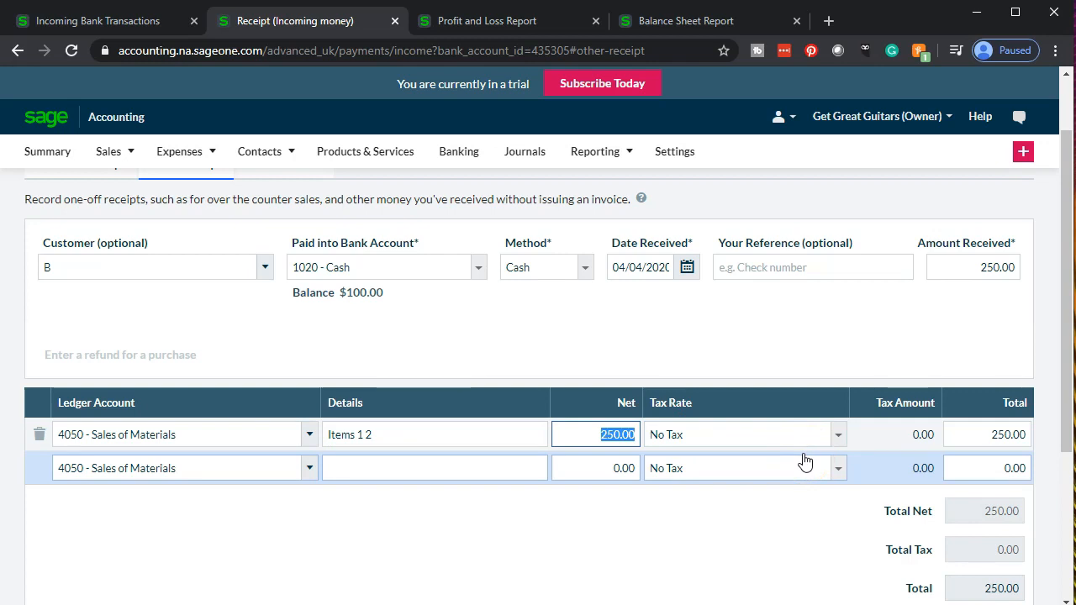
Save the 250.00 receipt for customer B and start another receipt
{"action": "scroll", "coordinate": [804, 459], "scroll_direction": "down", "scroll_amount": 1}
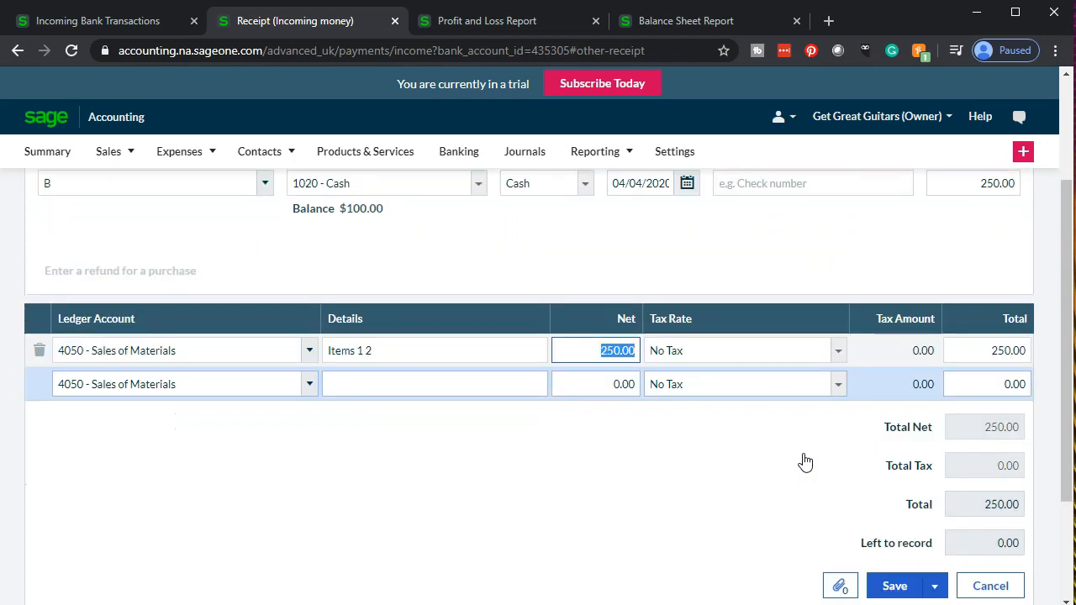
{"action": "left_click", "coordinate": [936, 589]}
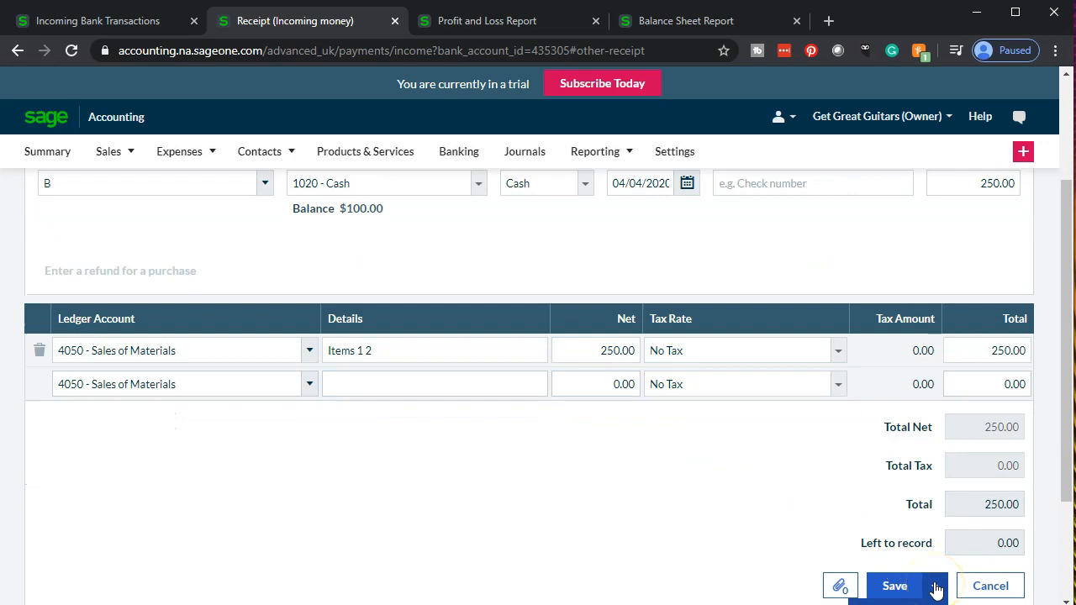
{"action": "scroll", "coordinate": [936, 590], "scroll_direction": "down", "scroll_amount": 1}
{"action": "mouse_move", "coordinate": [937, 507]}
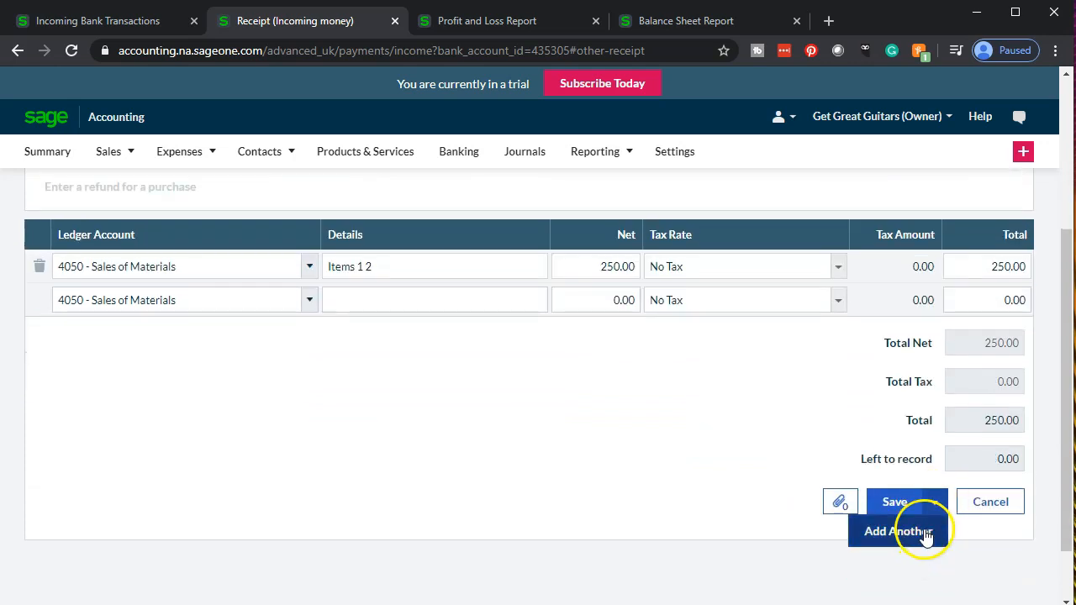
{"action": "left_click", "coordinate": [896, 531]}
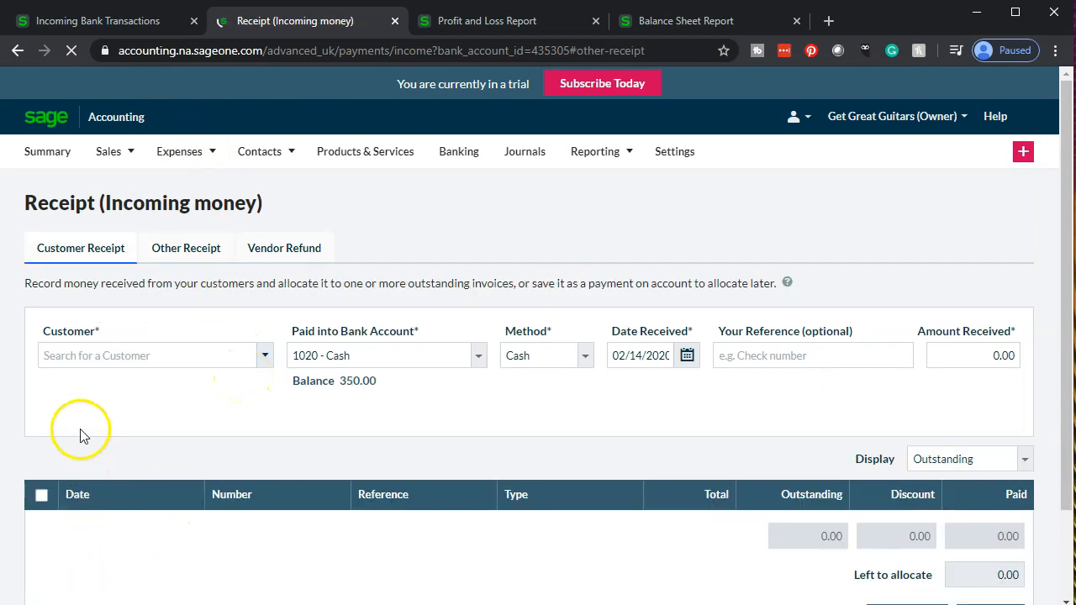
Add C as a new customer on the receipt, with 4050 - Sales of Materials as the default account
{"action": "left_click", "coordinate": [127, 362]}
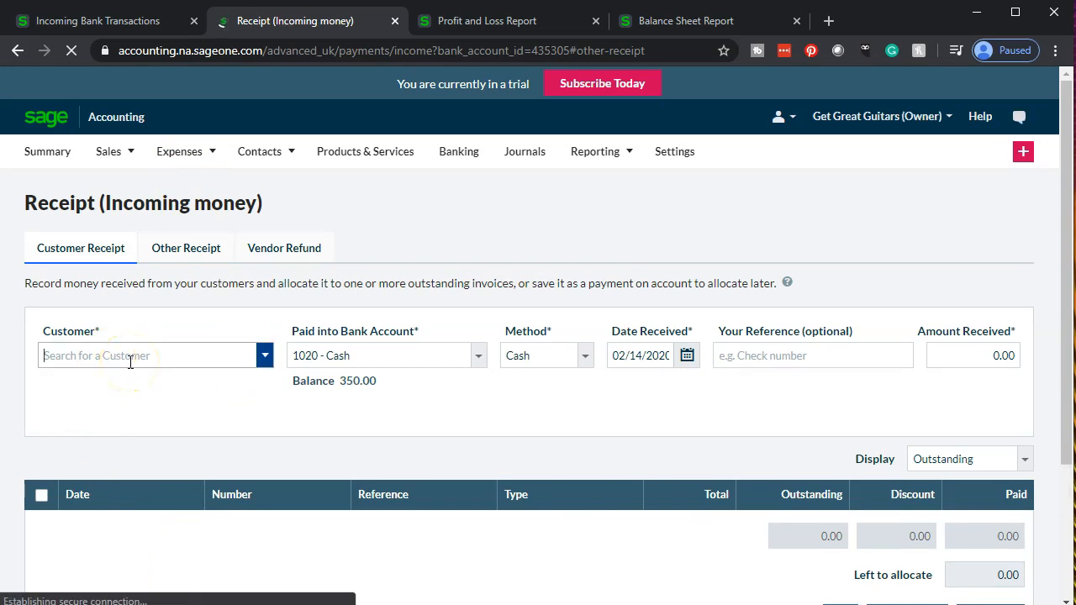
{"action": "left_click", "coordinate": [137, 350]}
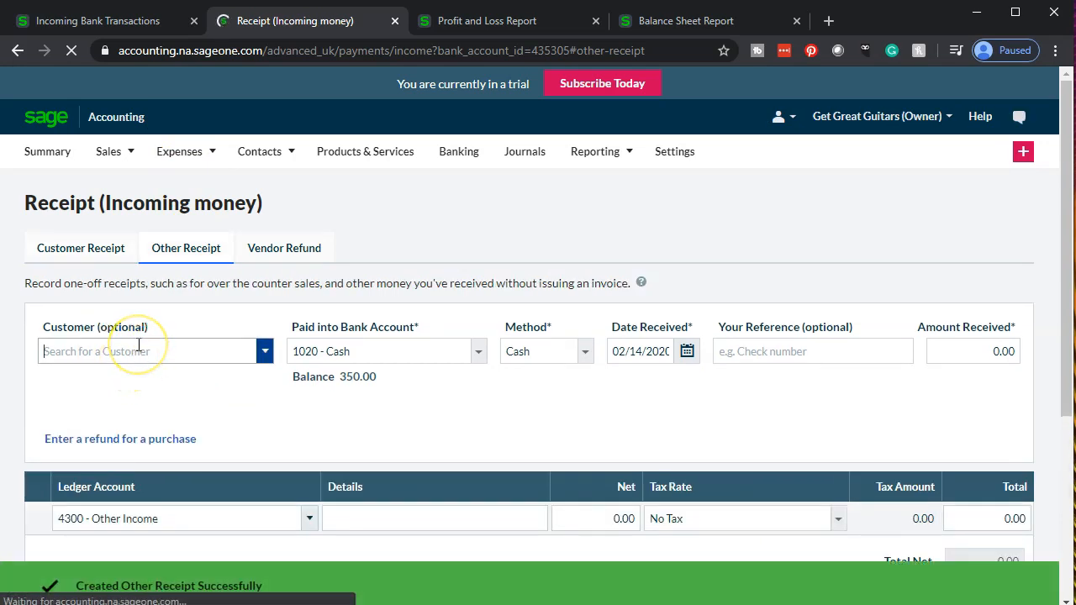
{"action": "type", "text": "C"}
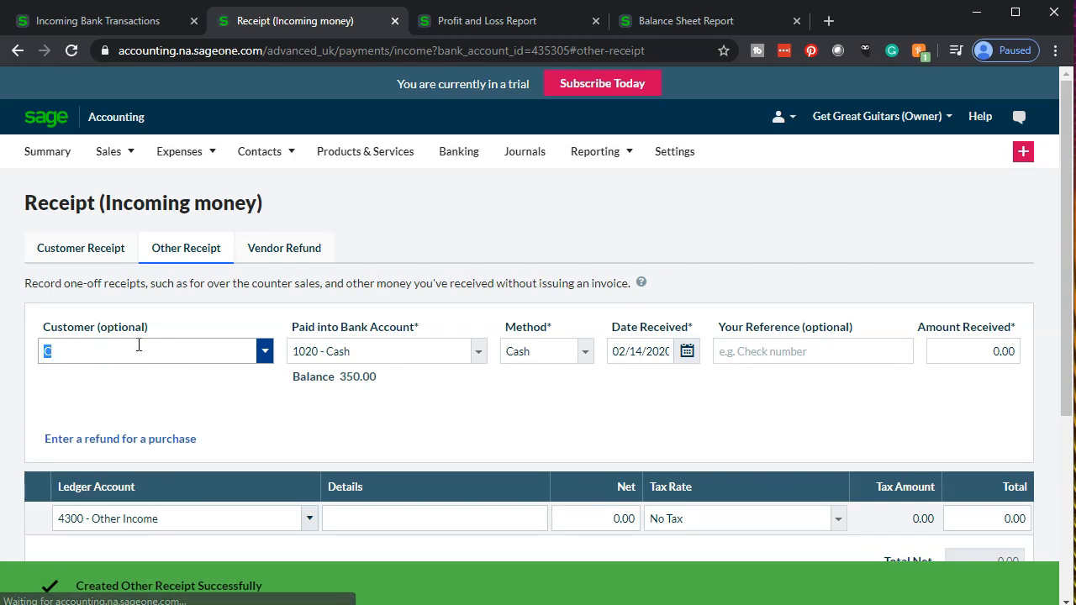
{"action": "left_click", "coordinate": [265, 353]}
{"action": "left_click", "coordinate": [153, 378]}
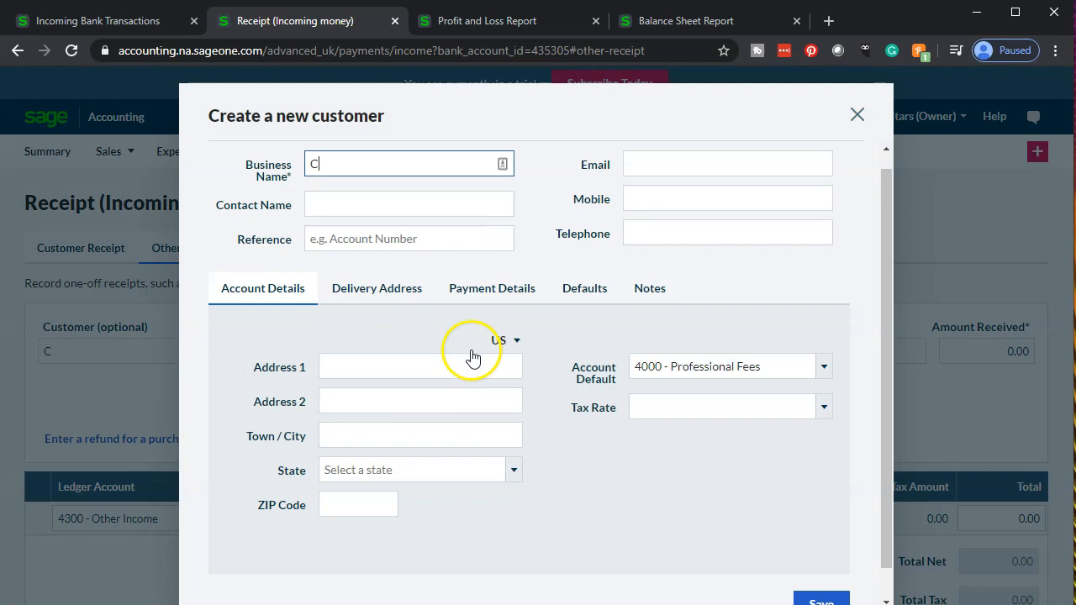
{"action": "scroll", "coordinate": [468, 356], "scroll_direction": "down", "scroll_amount": 2}
{"action": "left_click", "coordinate": [823, 335]}
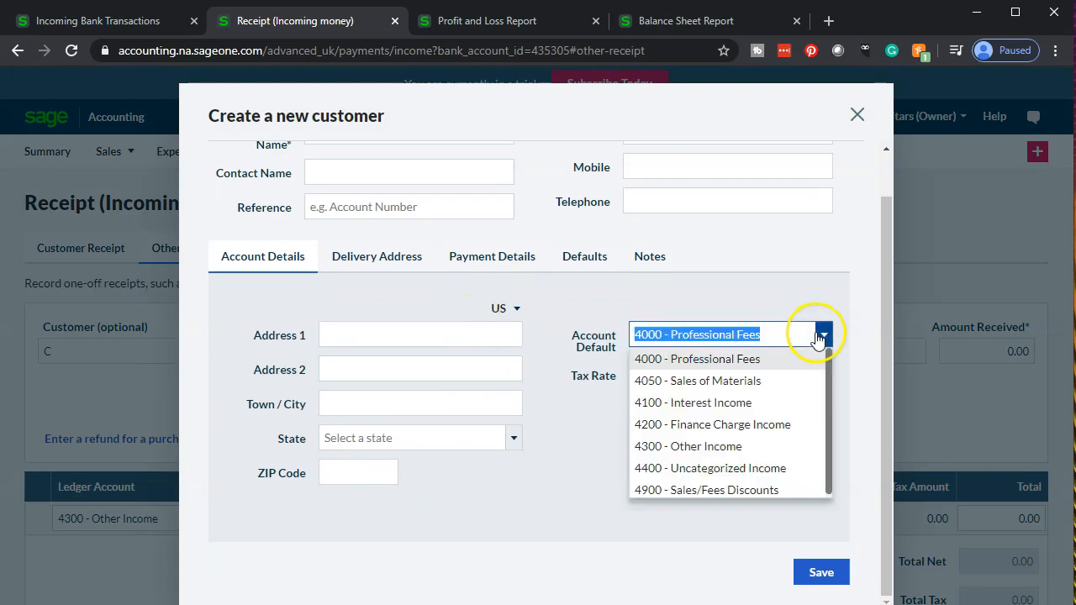
{"action": "left_click", "coordinate": [768, 391]}
{"action": "left_click", "coordinate": [816, 569]}
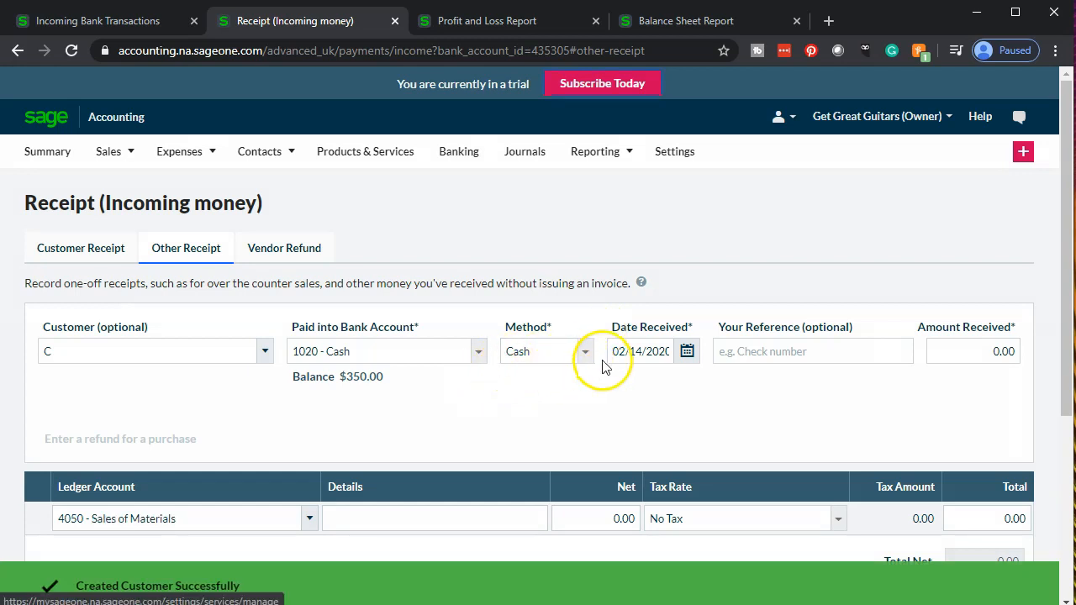
Set the date received of customer C's receipt to 04/04/2020
{"action": "left_click", "coordinate": [688, 352]}
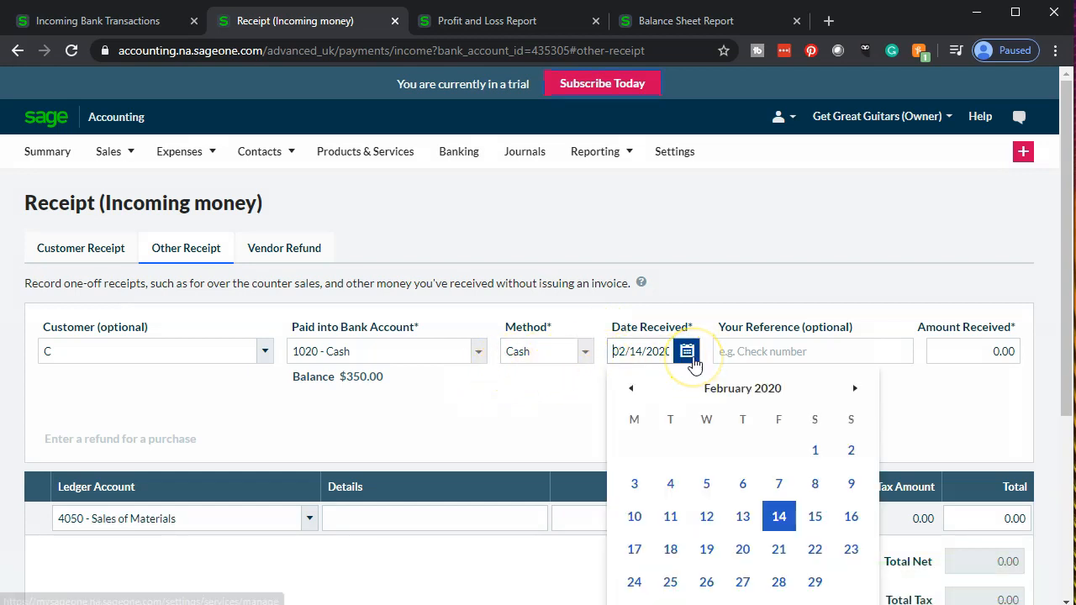
{"action": "left_click", "coordinate": [856, 390]}
{"action": "left_click", "coordinate": [855, 389]}
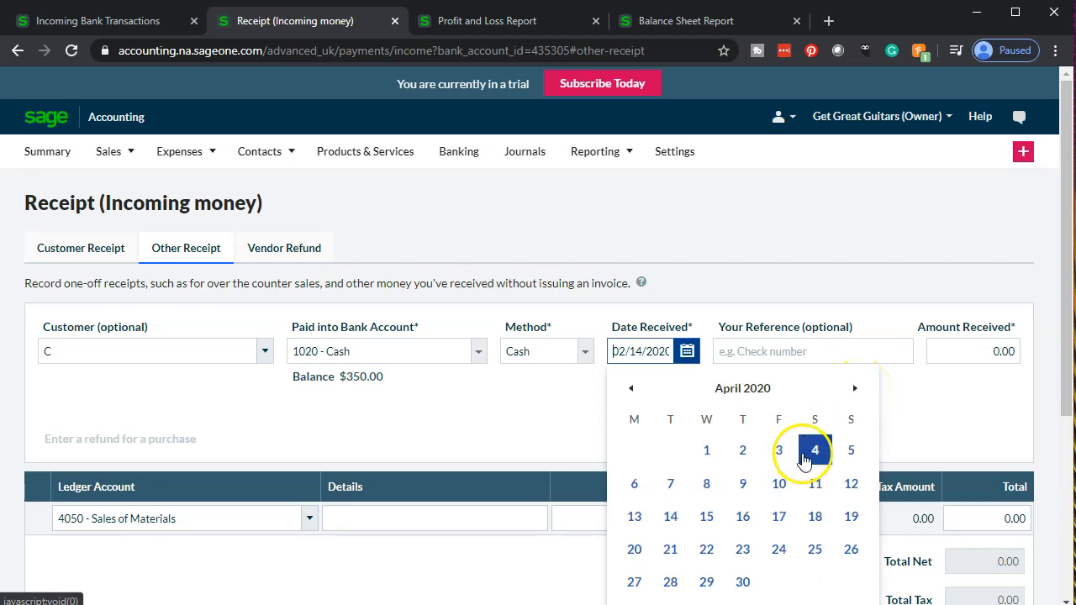
{"action": "left_click", "coordinate": [815, 449]}
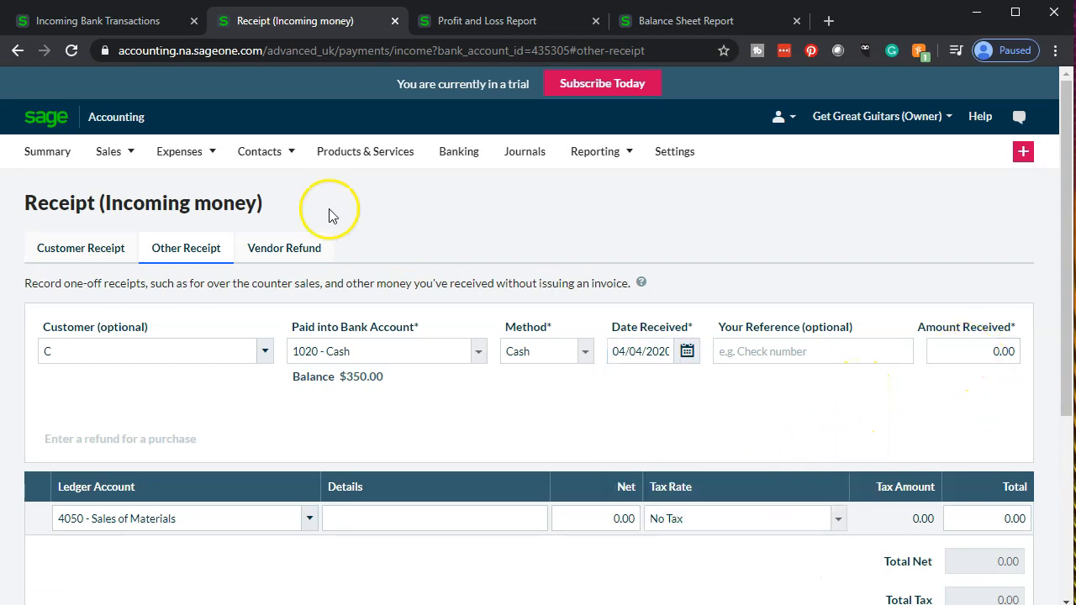
Check the deposit amount in Incoming Bank Transactions and calculate 2047.5 - 100 - 250 in Calculator
{"action": "left_click", "coordinate": [131, 28]}
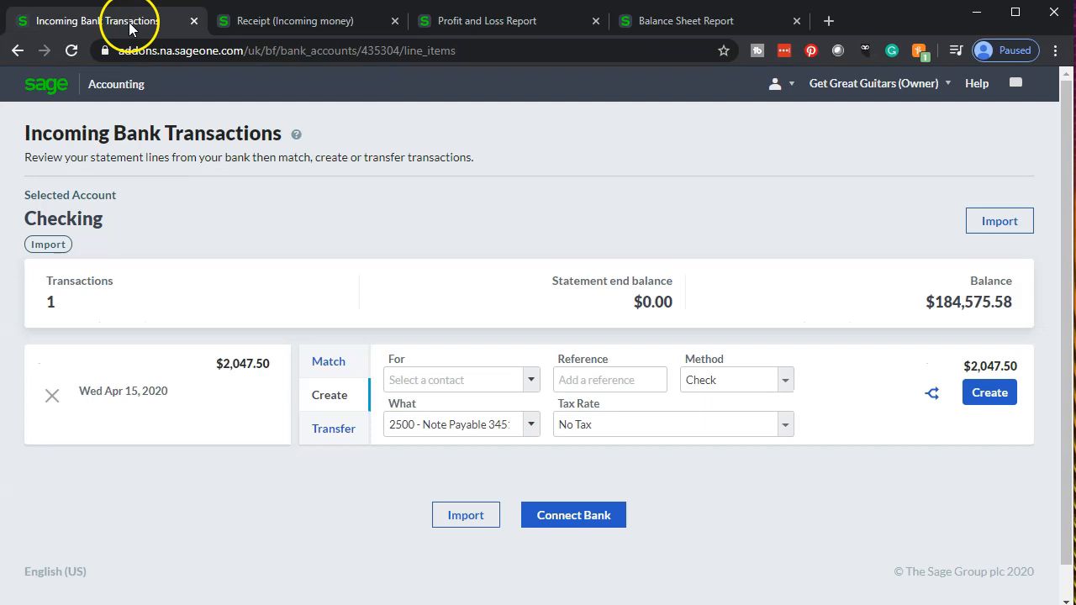
{"action": "left_click", "coordinate": [348, 439]}
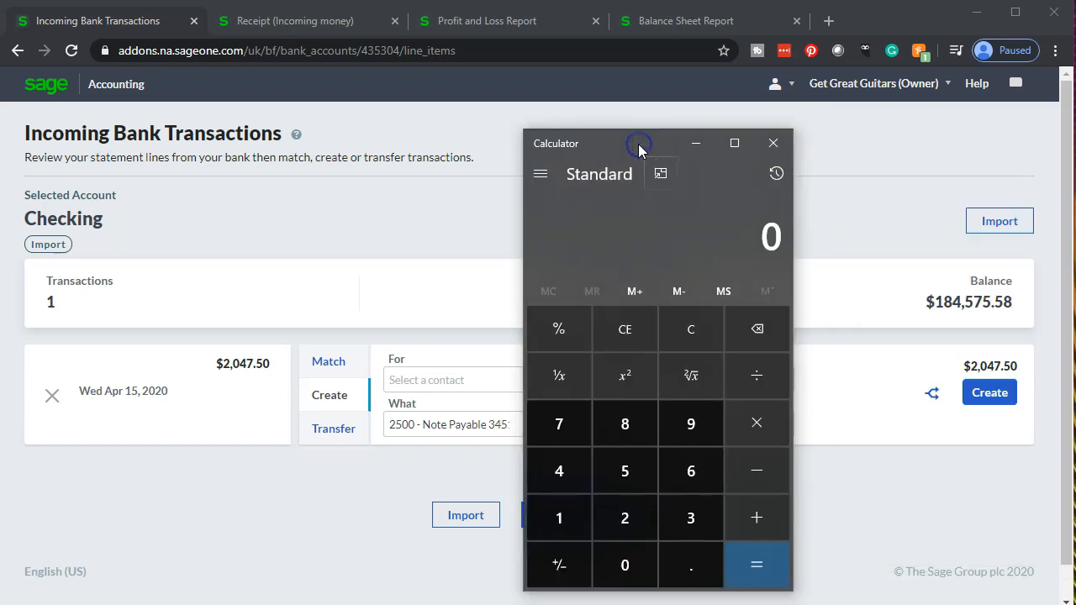
{"action": "type", "text": "2047.5 - 10"}
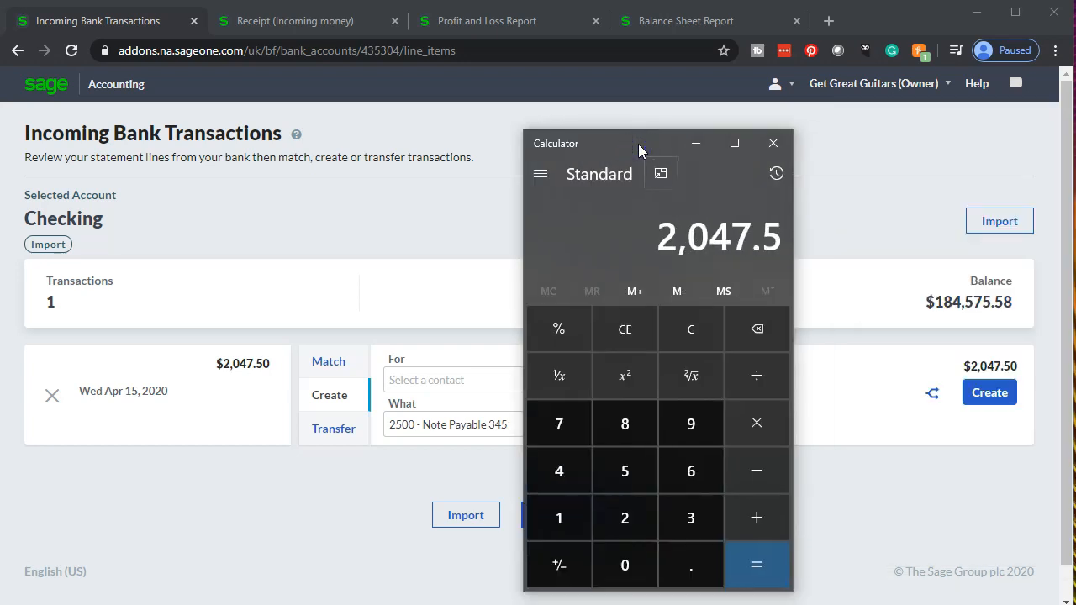
{"action": "type", "text": "0 - 250 ="}
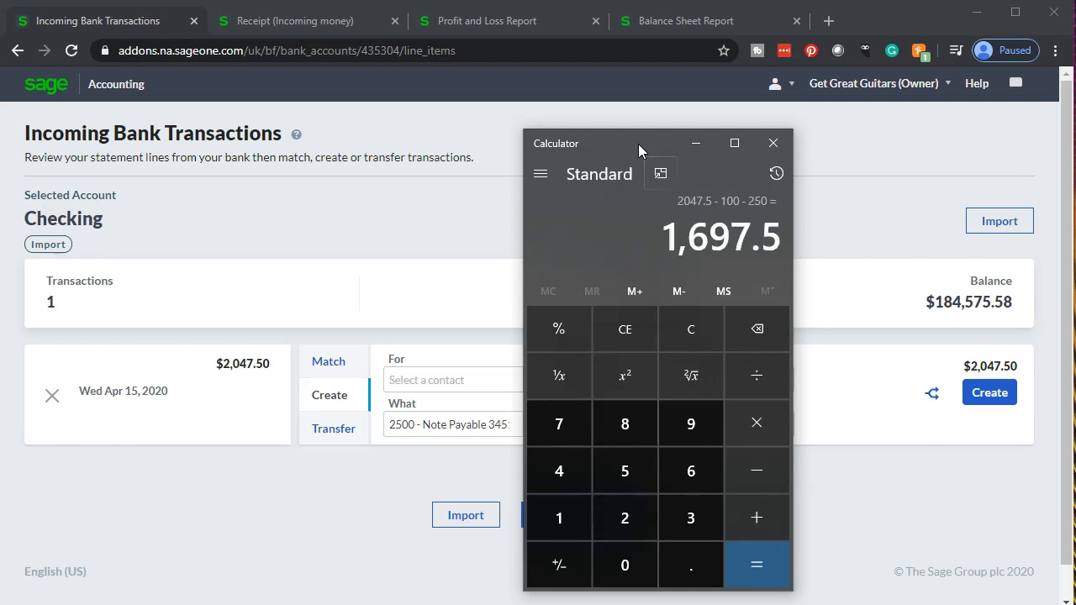
Return to customer C's receipt and set the amount received to 1,697.50
{"action": "left_click_drag", "start_coordinate": [638, 143], "coordinate": [1075, 110]}
{"action": "left_click", "coordinate": [1037, 117]}
{"action": "left_click", "coordinate": [328, 21]}
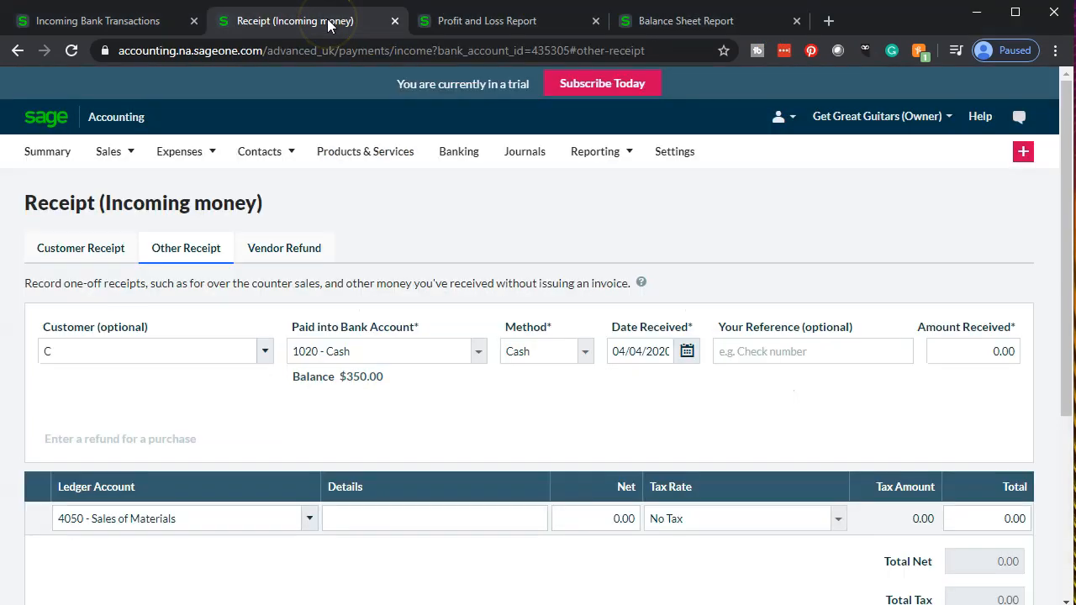
{"action": "left_click_drag", "start_coordinate": [987, 350], "coordinate": [1055, 360]}
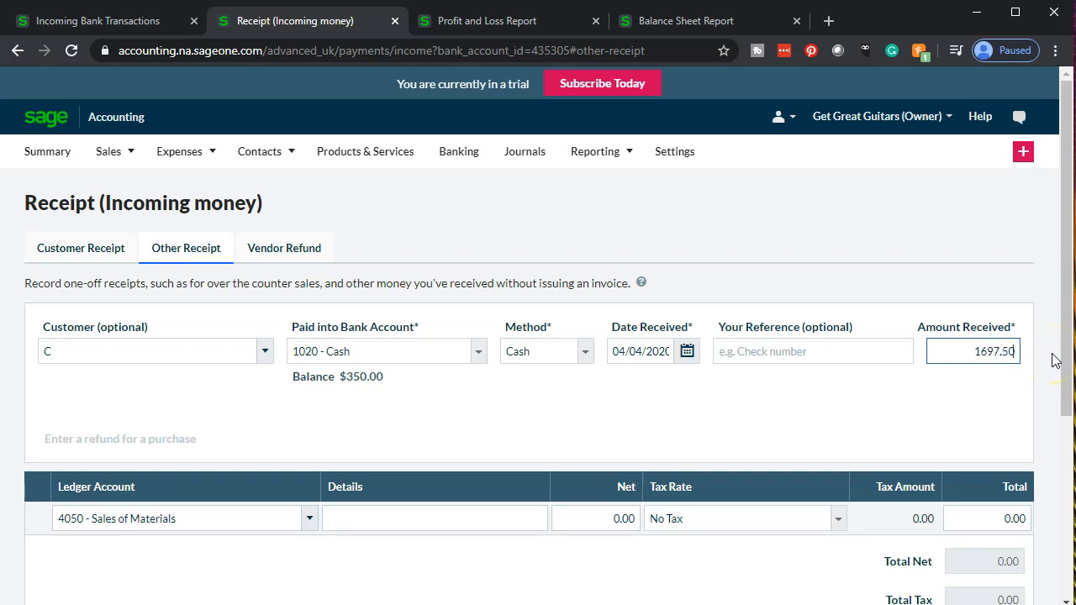
{"action": "key", "text": "Tab"}
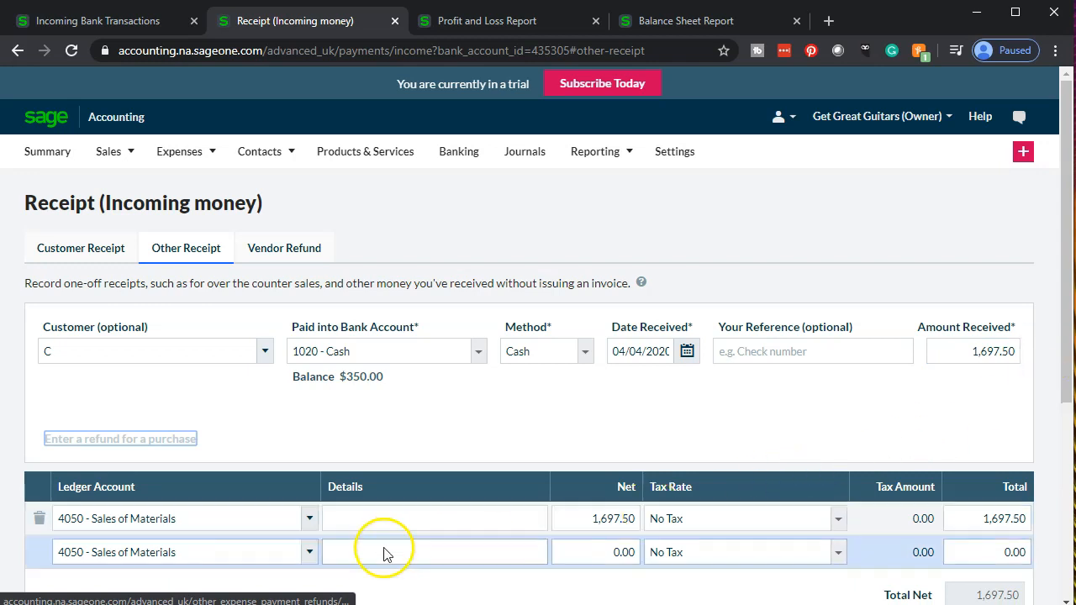
Enter Item 28 as the details of customer C's receipt line and save the receipt
{"action": "left_click", "coordinate": [399, 528]}
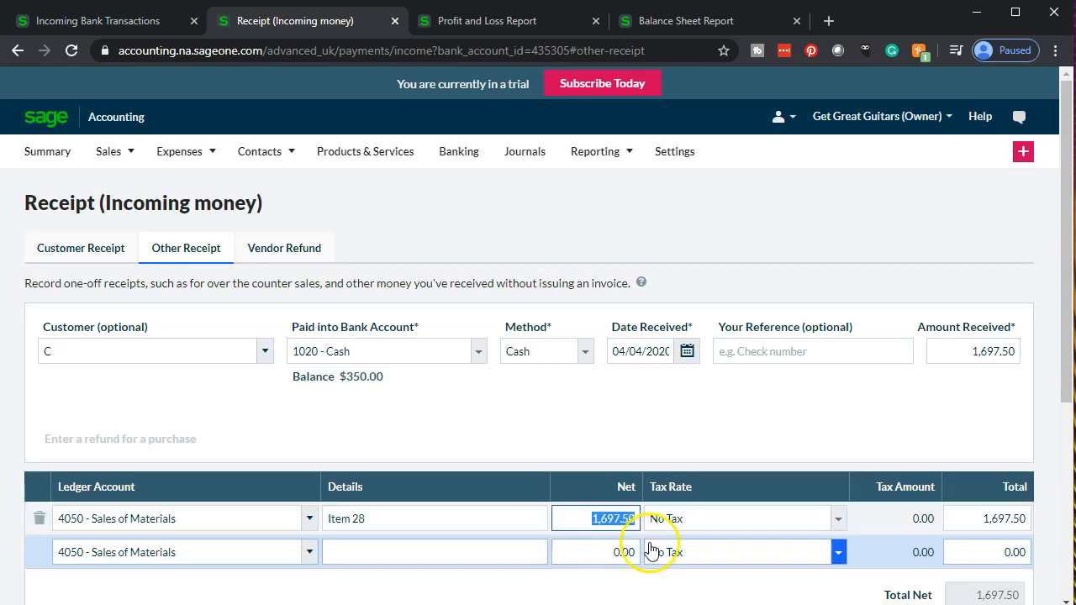
{"action": "scroll", "coordinate": [668, 437], "scroll_direction": "down", "scroll_amount": 2}
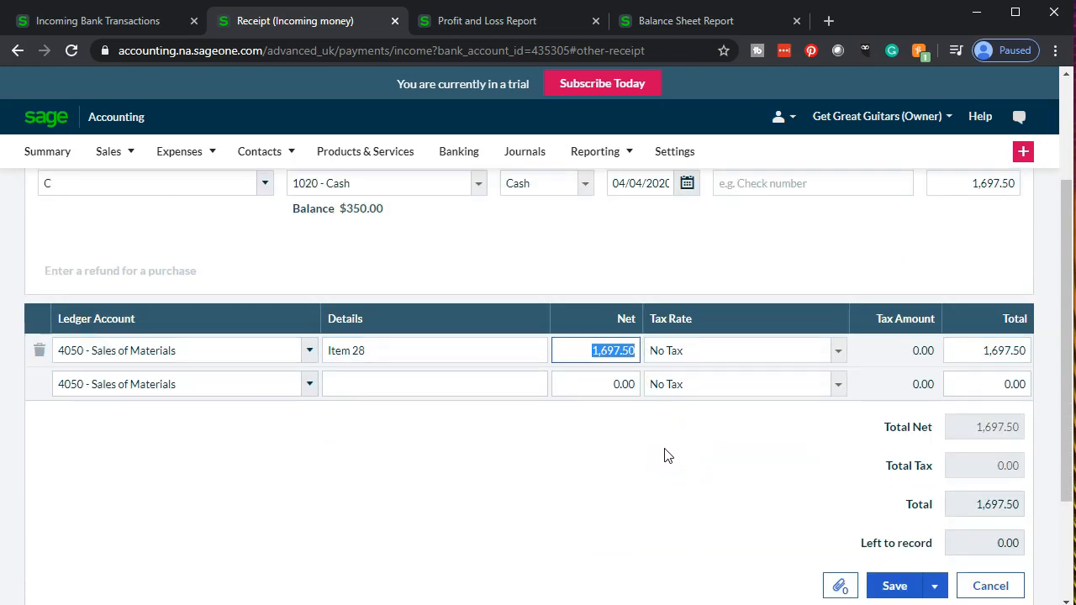
{"action": "scroll", "coordinate": [670, 454], "scroll_direction": "down", "scroll_amount": 1}
{"action": "left_click", "coordinate": [898, 507]}
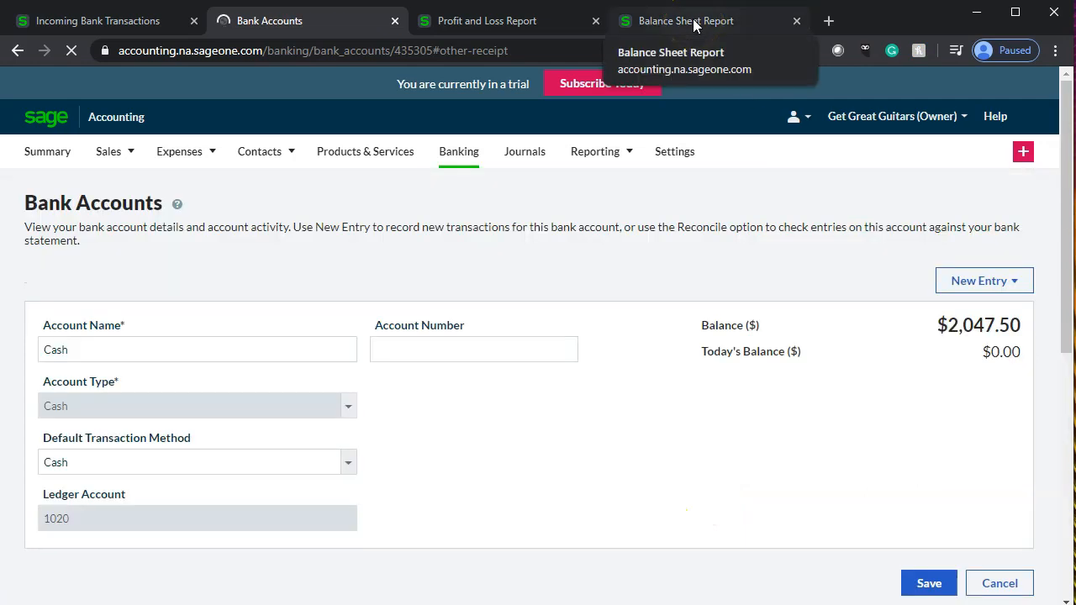
Recalculate the Balance Sheet Report and compare the Cash balance with the deposit in Incoming Bank Transactions
{"action": "left_click", "coordinate": [694, 26]}
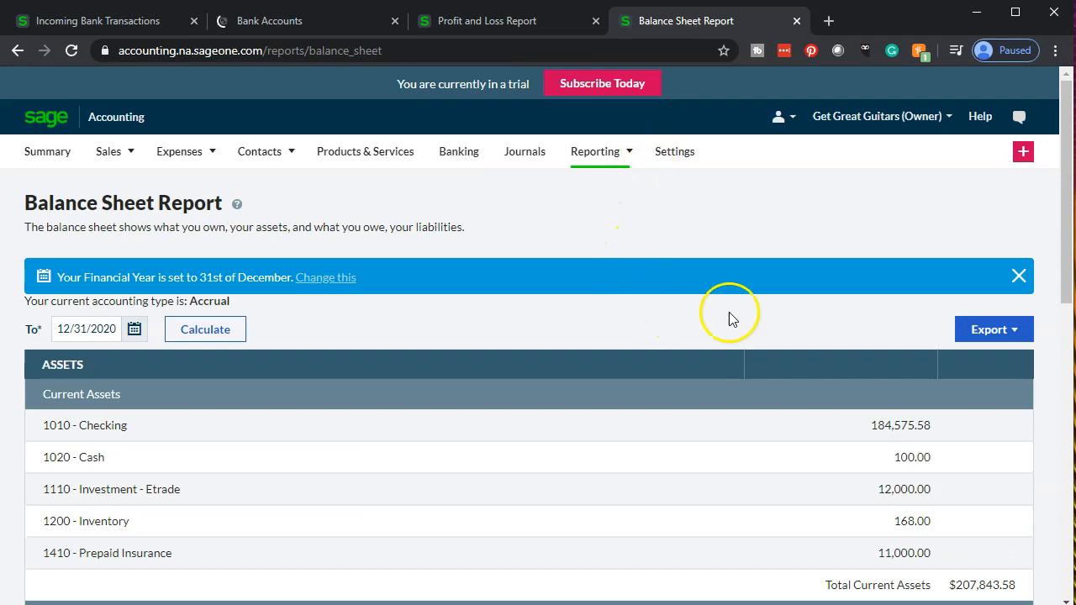
{"action": "left_click", "coordinate": [975, 334]}
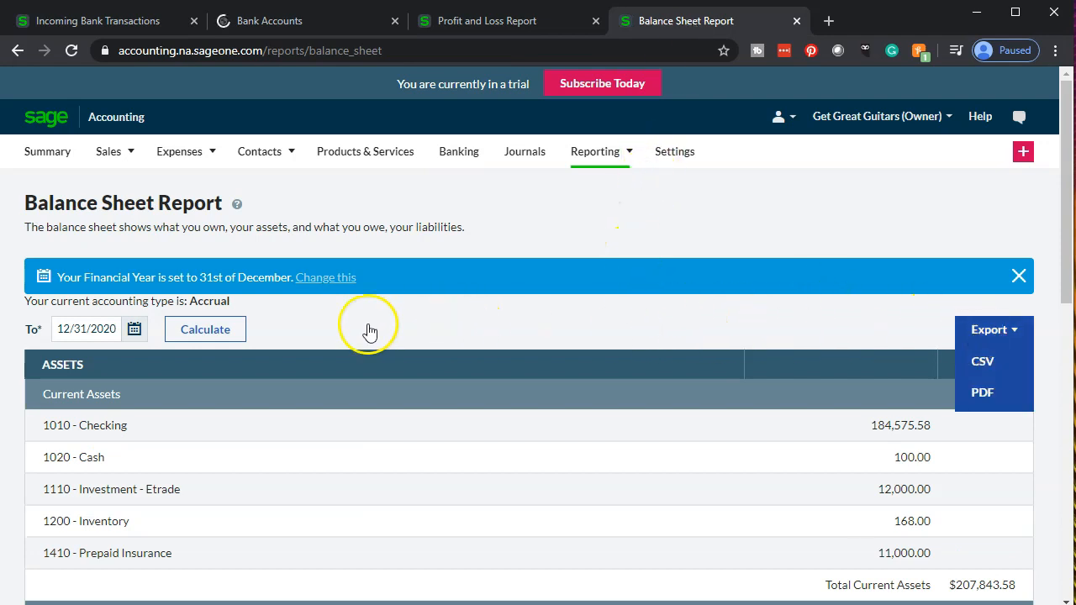
{"action": "left_click", "coordinate": [233, 329]}
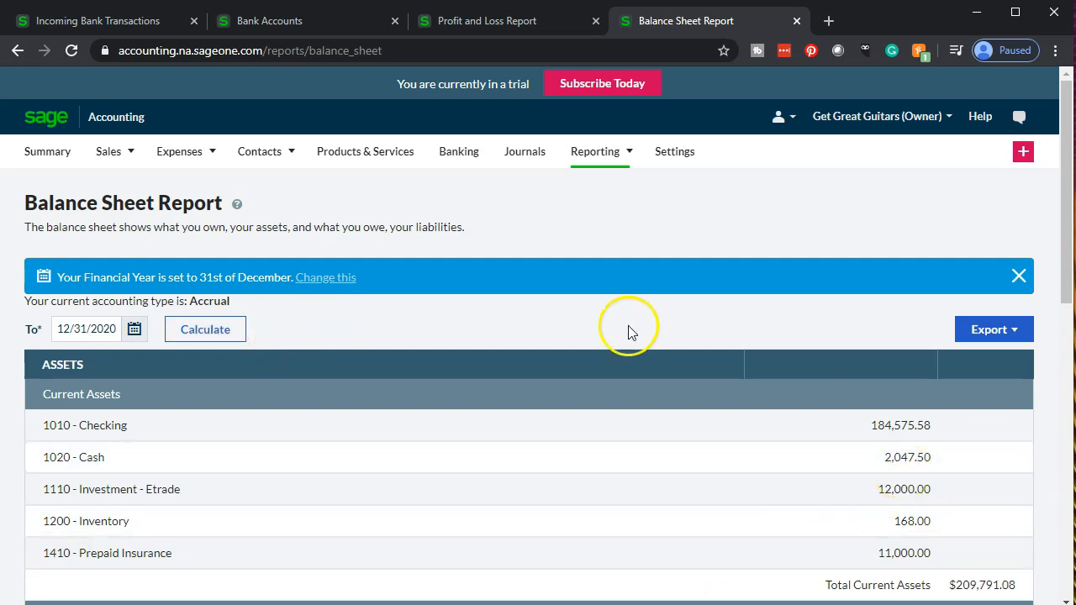
{"action": "left_click", "coordinate": [132, 20]}
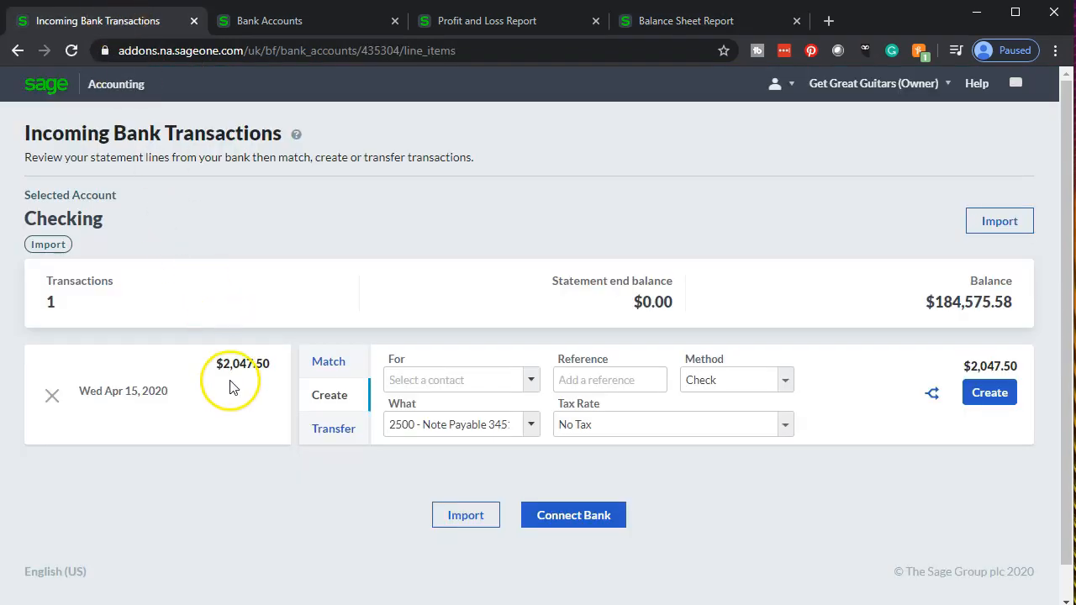
{"action": "left_click", "coordinate": [667, 23]}
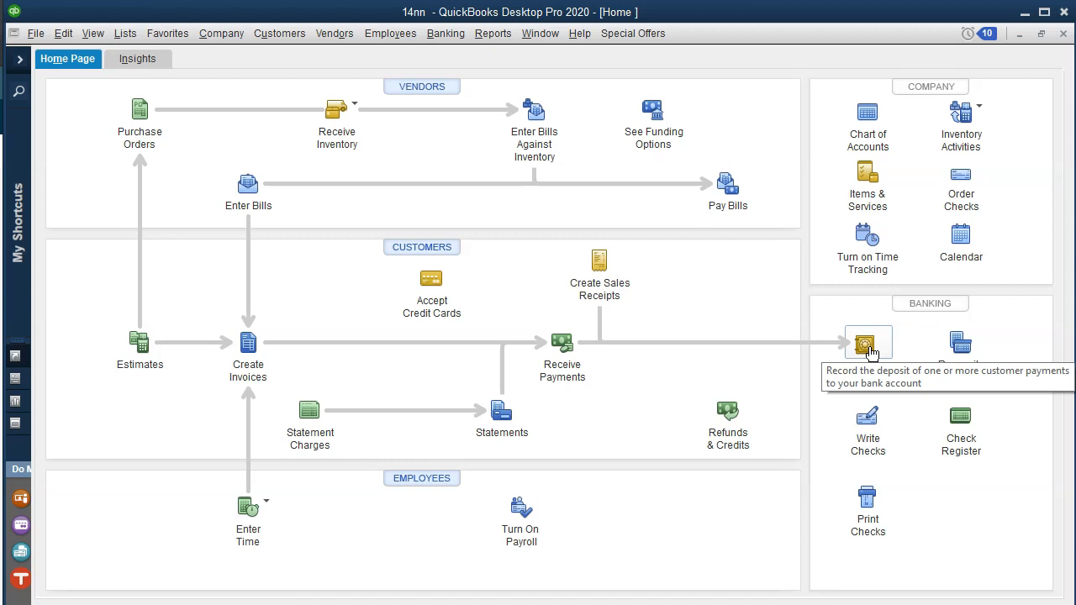
{"action": "left_click", "coordinate": [1024, 11]}
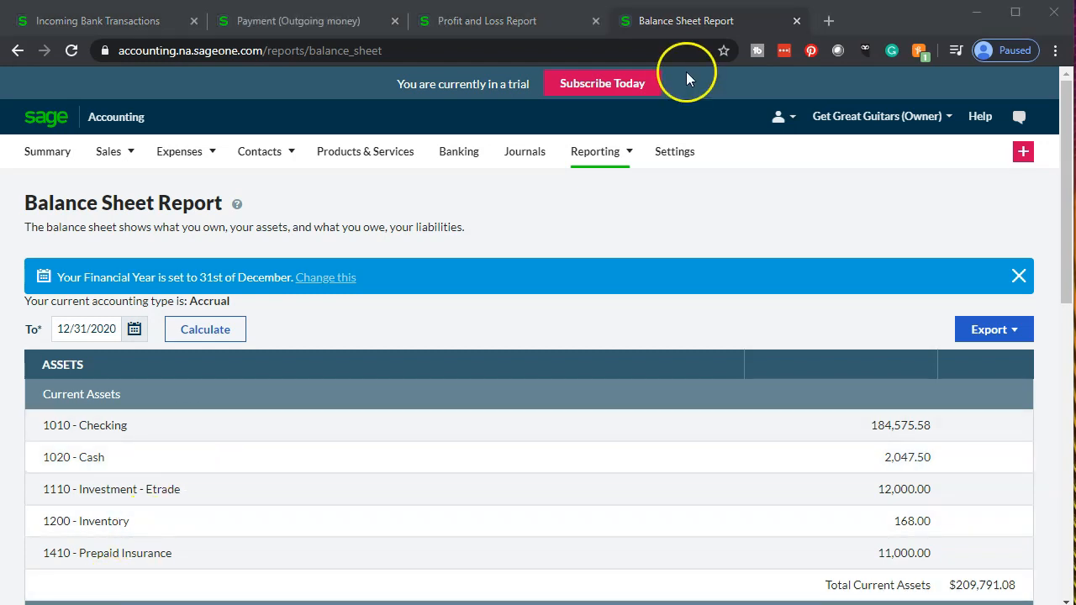
Create a new journal entry with the reference Transfer
{"action": "left_click", "coordinate": [310, 27]}
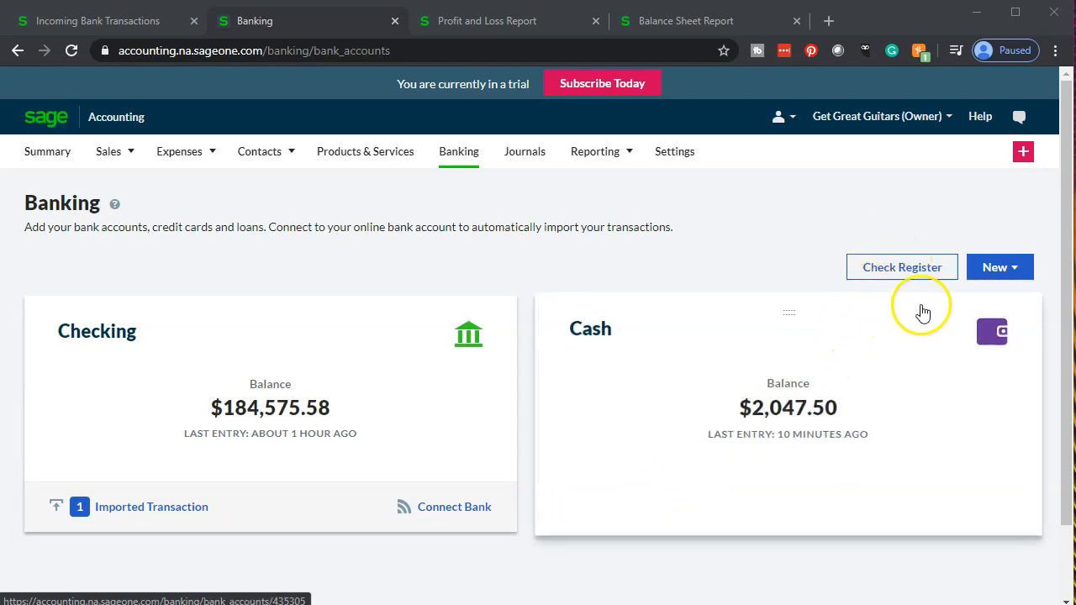
{"action": "left_click", "coordinate": [1023, 152]}
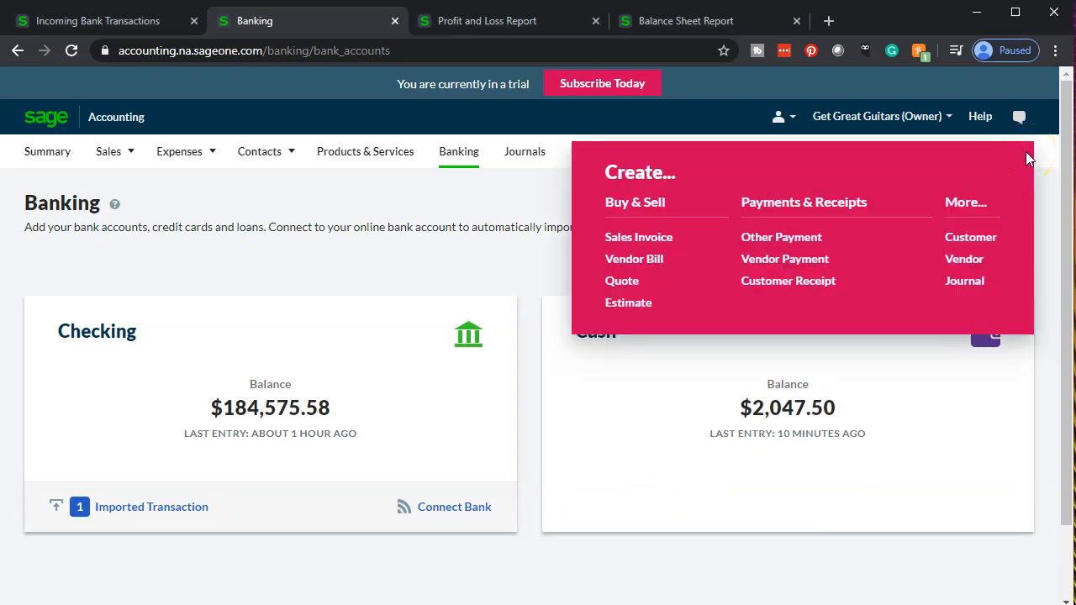
{"action": "left_click", "coordinate": [964, 282]}
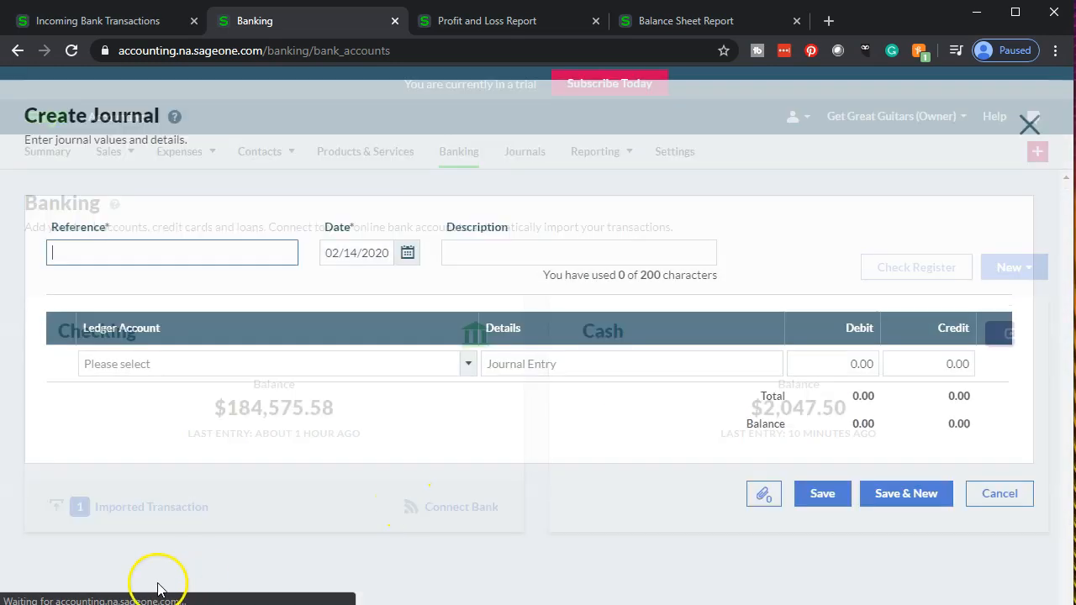
{"action": "left_click", "coordinate": [113, 242]}
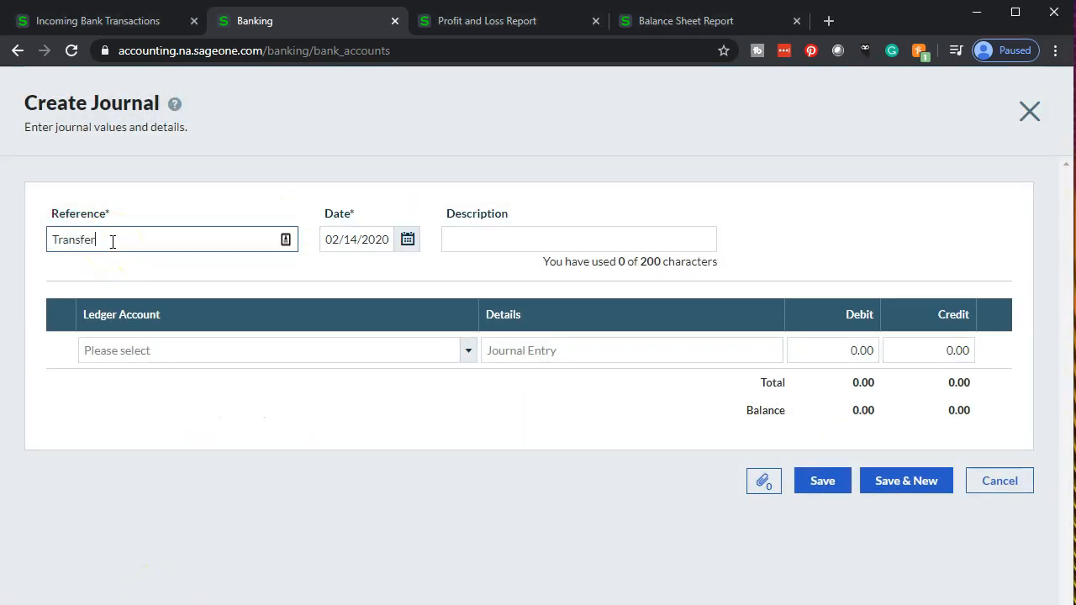
{"action": "key", "text": "Tab"}
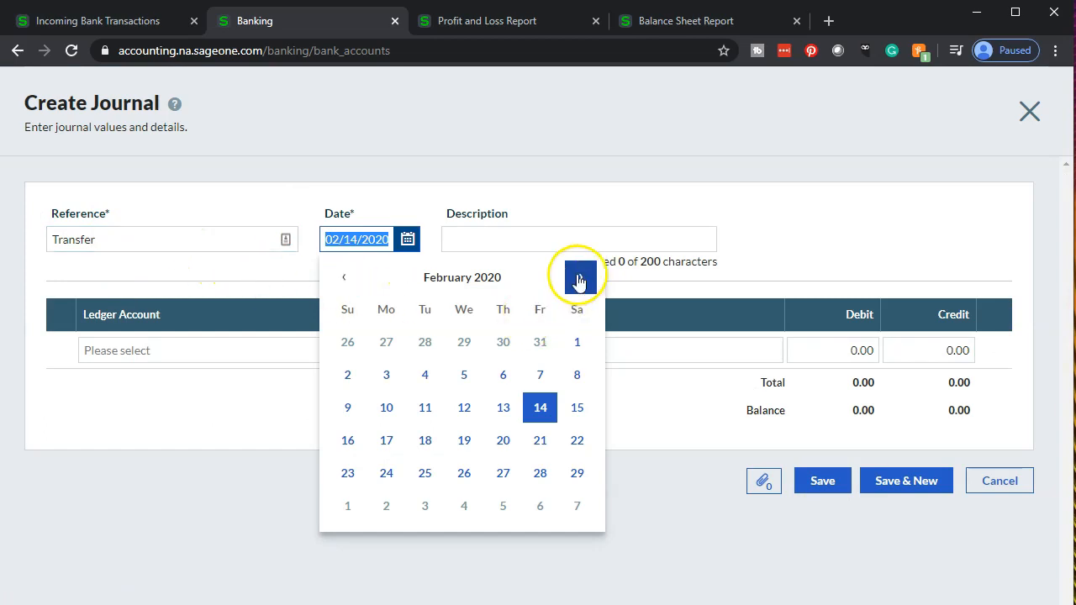
Check the deposit's date in Incoming Bank Transactions and set the journal date to 04/14/2020
{"action": "left_click", "coordinate": [123, 25]}
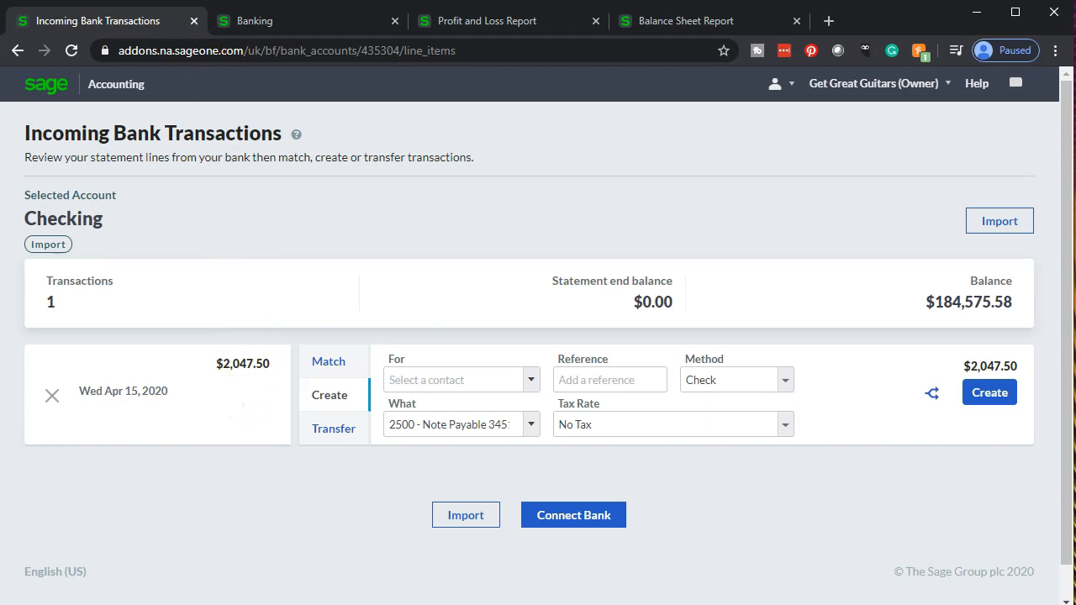
{"action": "left_click", "coordinate": [274, 21]}
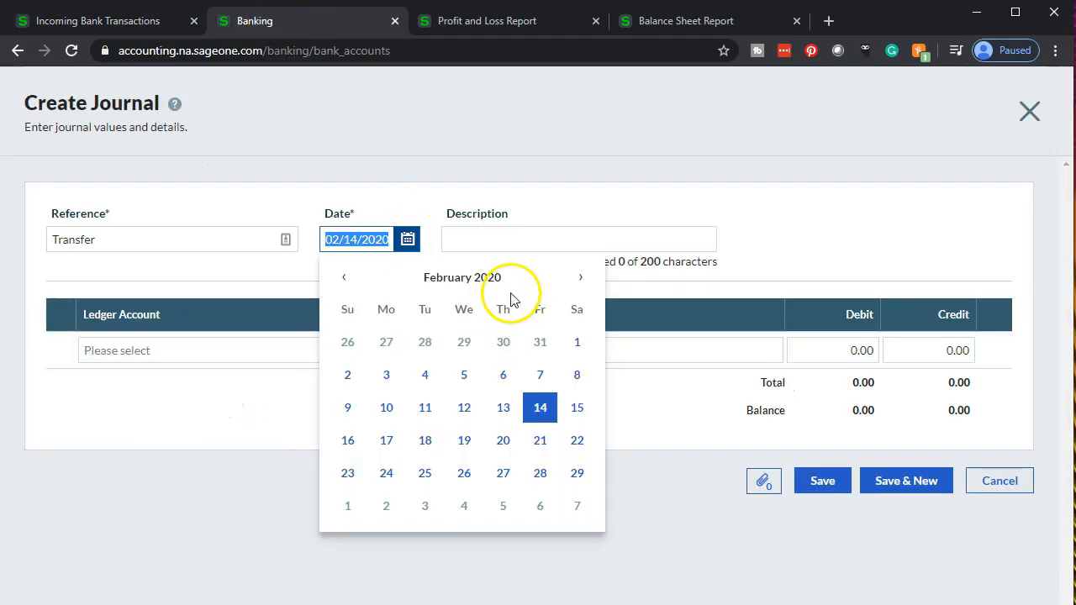
{"action": "left_click", "coordinate": [578, 278]}
{"action": "left_click", "coordinate": [579, 279]}
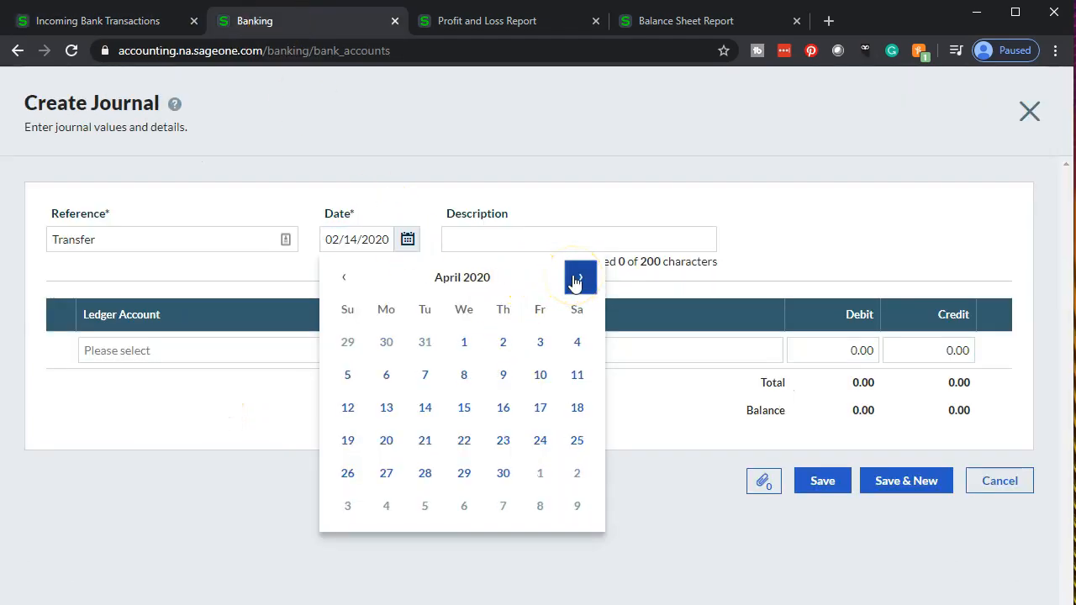
{"action": "left_click", "coordinate": [426, 410]}
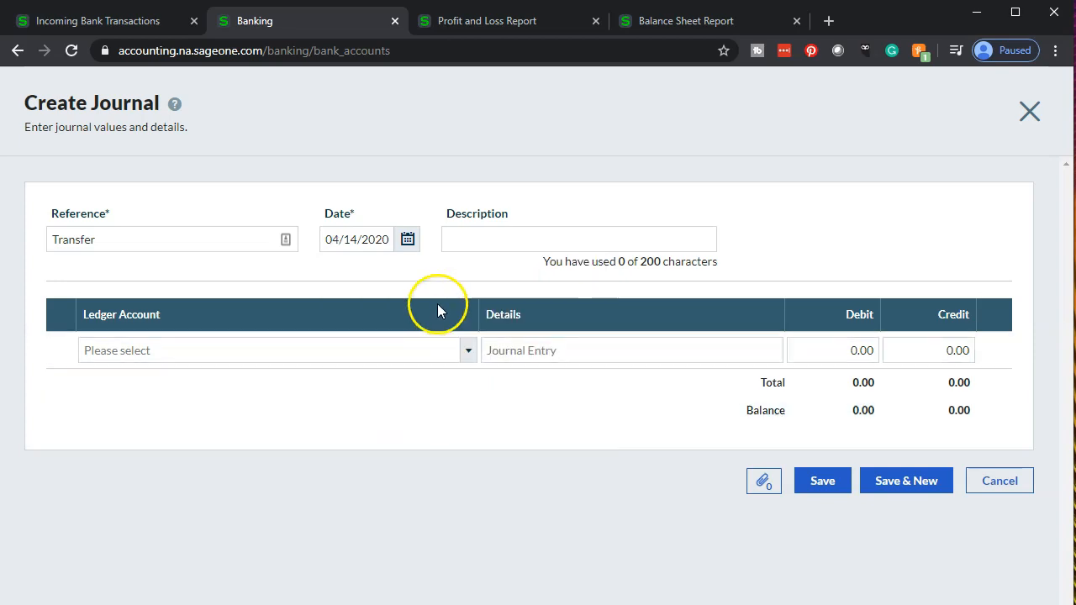
Enter Transfer as the journal description and choose 1010 - Checking as the first line's ledger account
{"action": "left_click", "coordinate": [484, 243]}
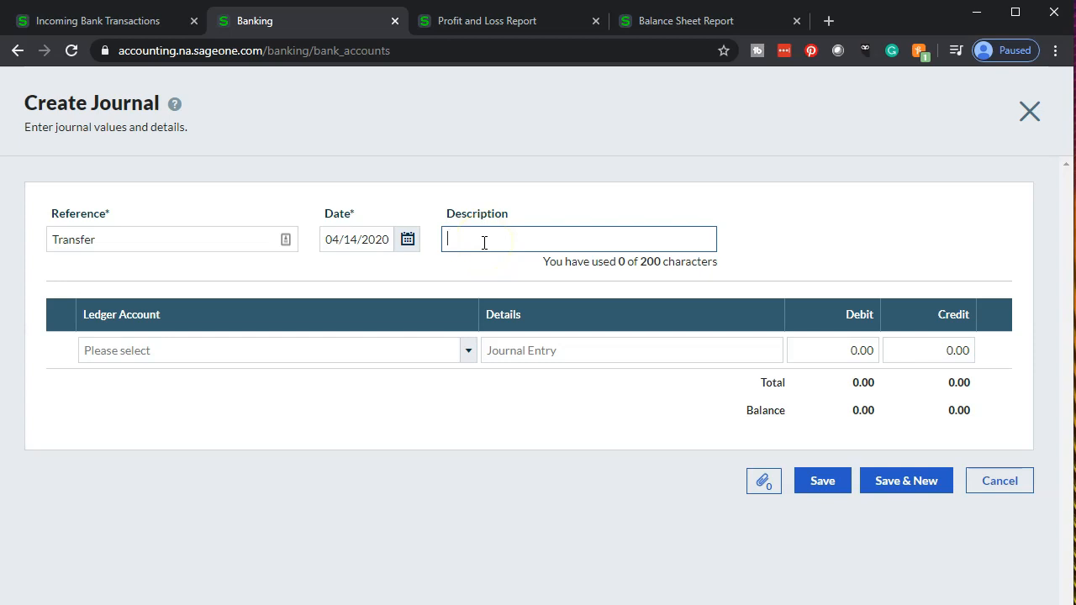
{"action": "key", "text": "Tab"}
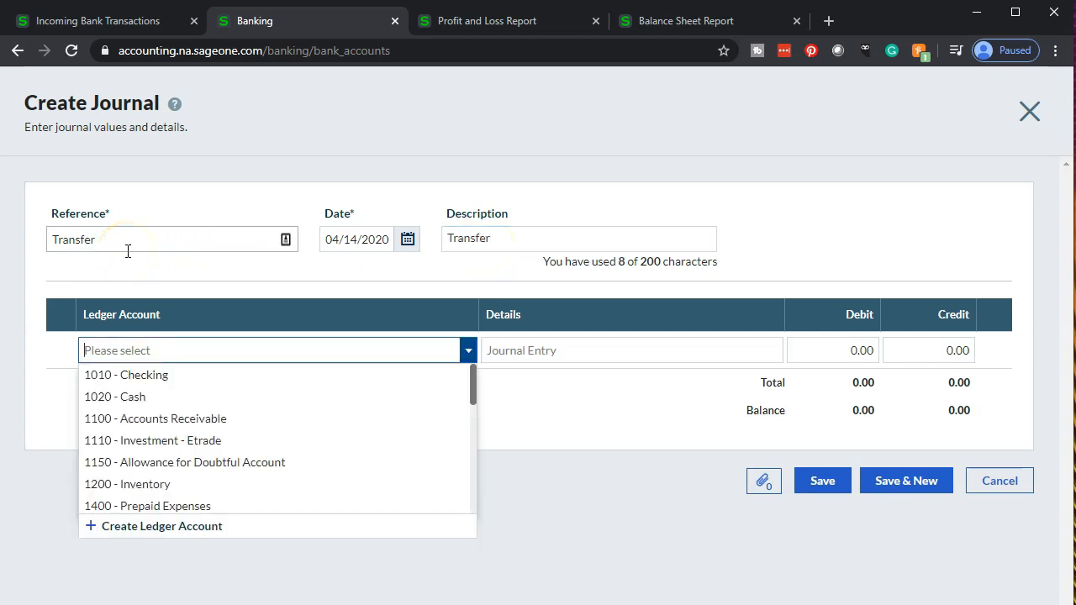
{"action": "left_click", "coordinate": [175, 377]}
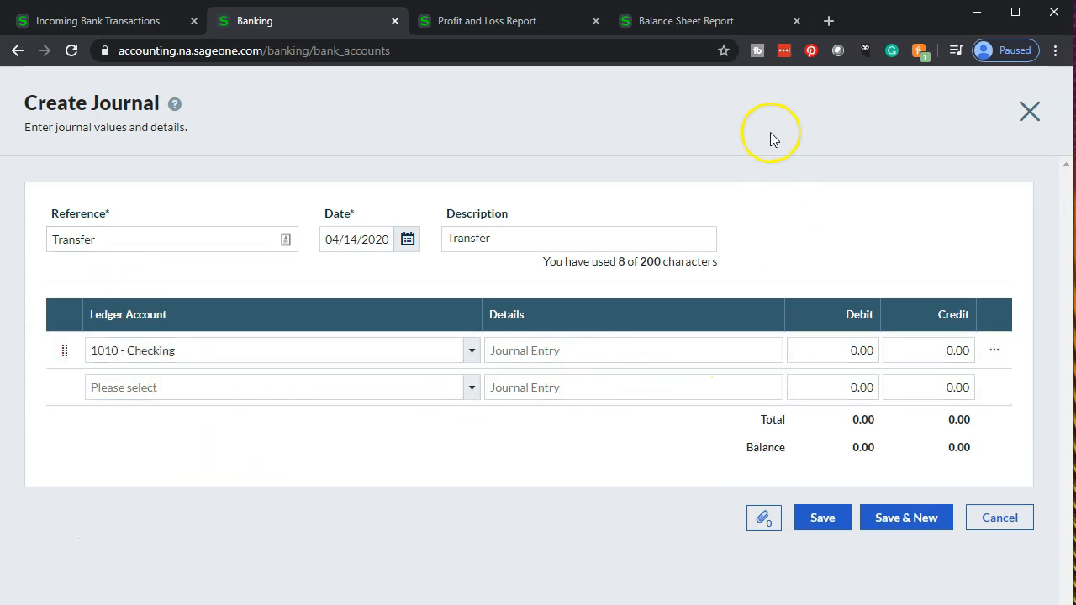
Check the Cash balance on the Balance Sheet Report and debit 2,047.50 on the Checking line with the details Transfer
{"action": "left_click", "coordinate": [674, 19]}
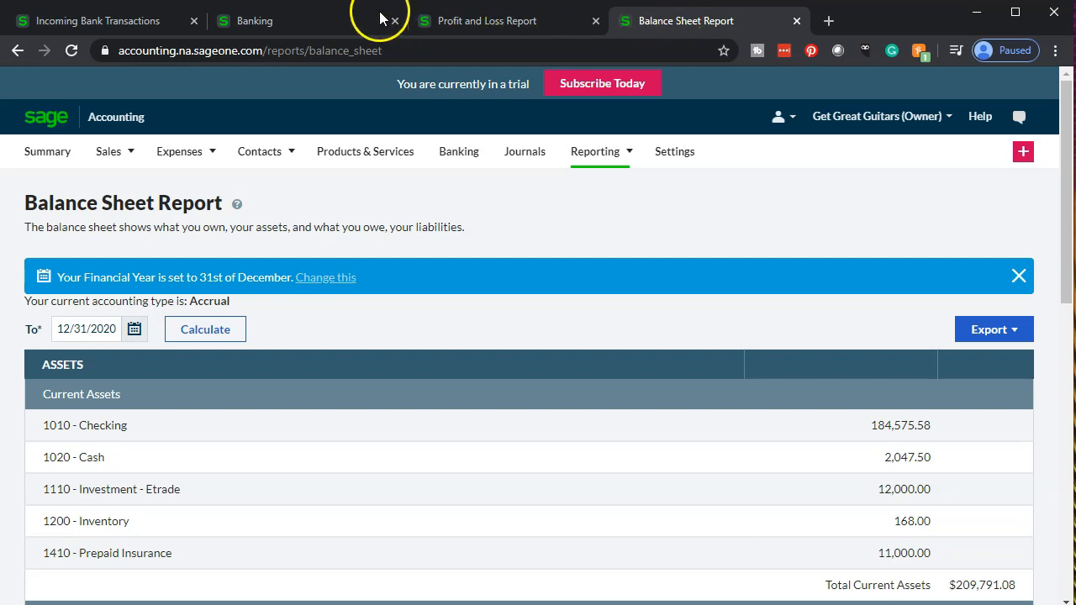
{"action": "left_click", "coordinate": [246, 20]}
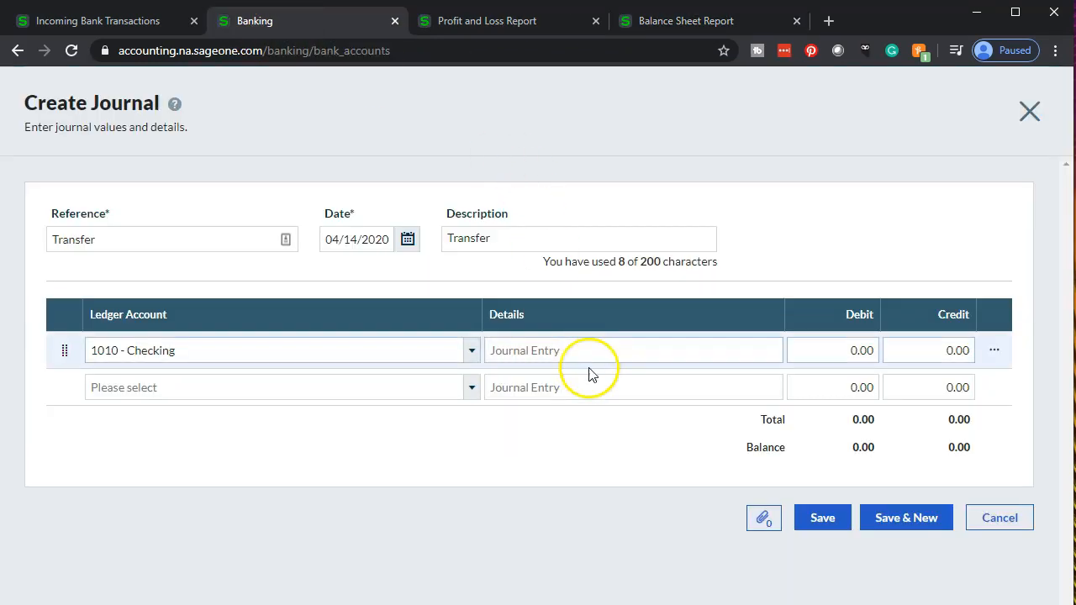
{"action": "left_click", "coordinate": [838, 348]}
{"action": "type", "text": "2047"}
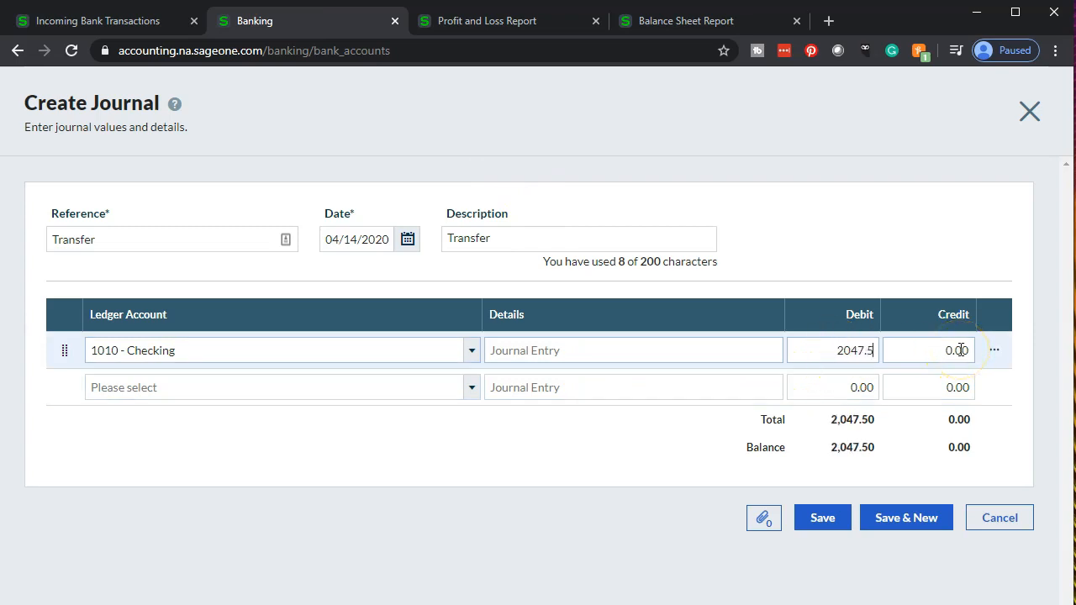
{"action": "left_click", "coordinate": [961, 350]}
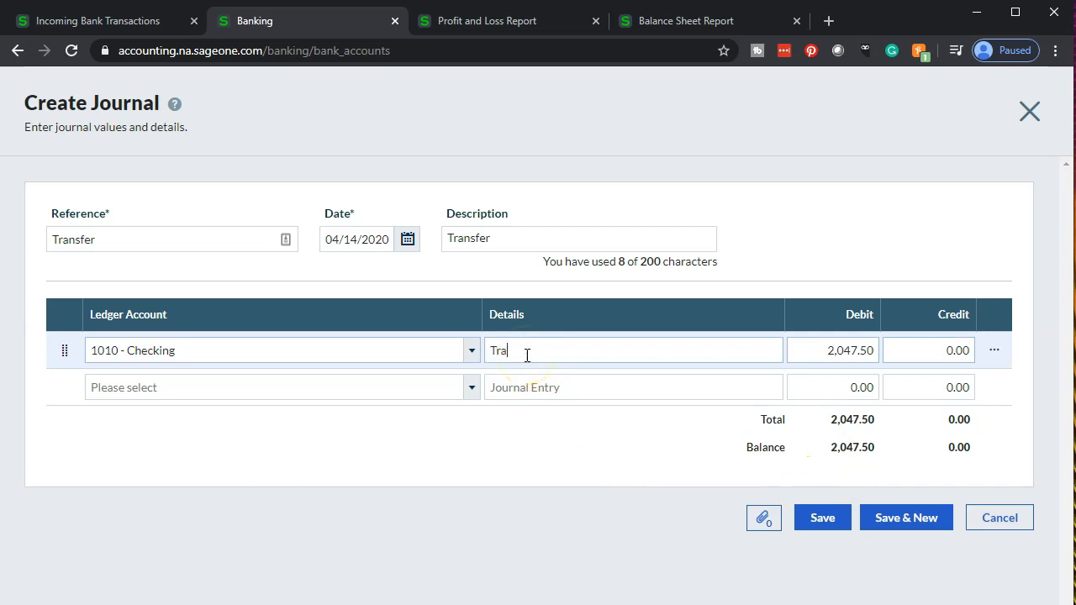
{"action": "key", "text": "Tab"}
{"action": "key", "text": "Tab"}
Add a second journal line for 1020 - Cash with the details Transfer
{"action": "left_click", "coordinate": [471, 388]}
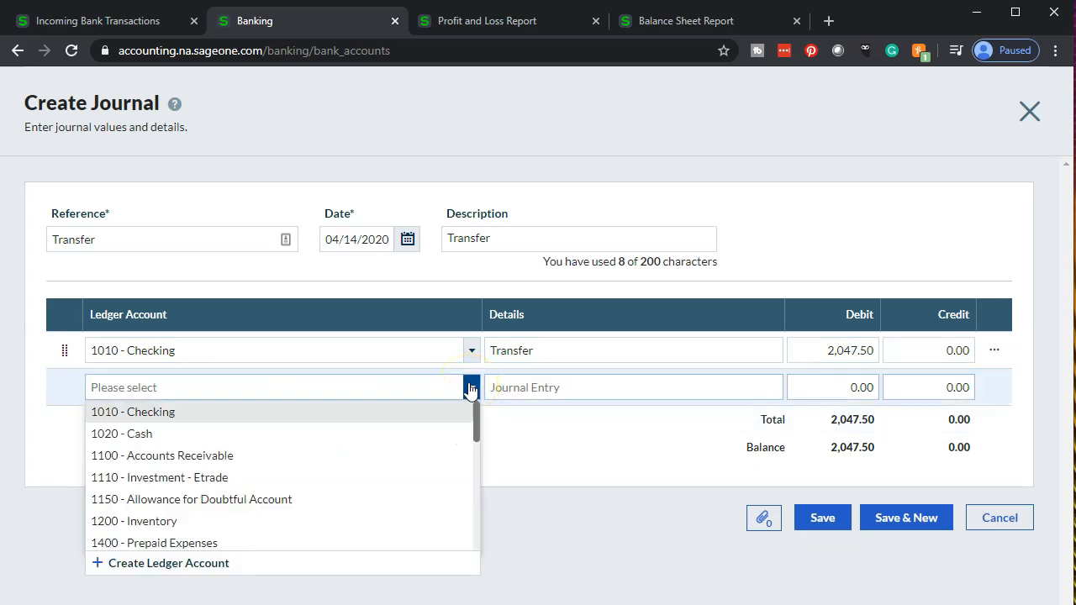
{"action": "left_click", "coordinate": [406, 432]}
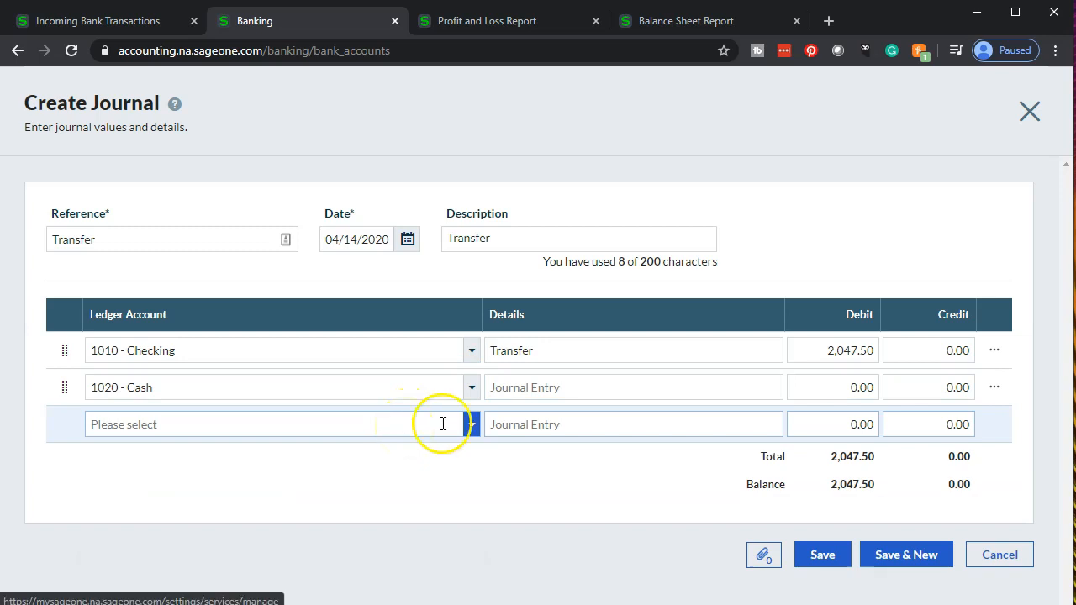
{"action": "left_click", "coordinate": [509, 394]}
{"action": "type", "text": "Tr"}
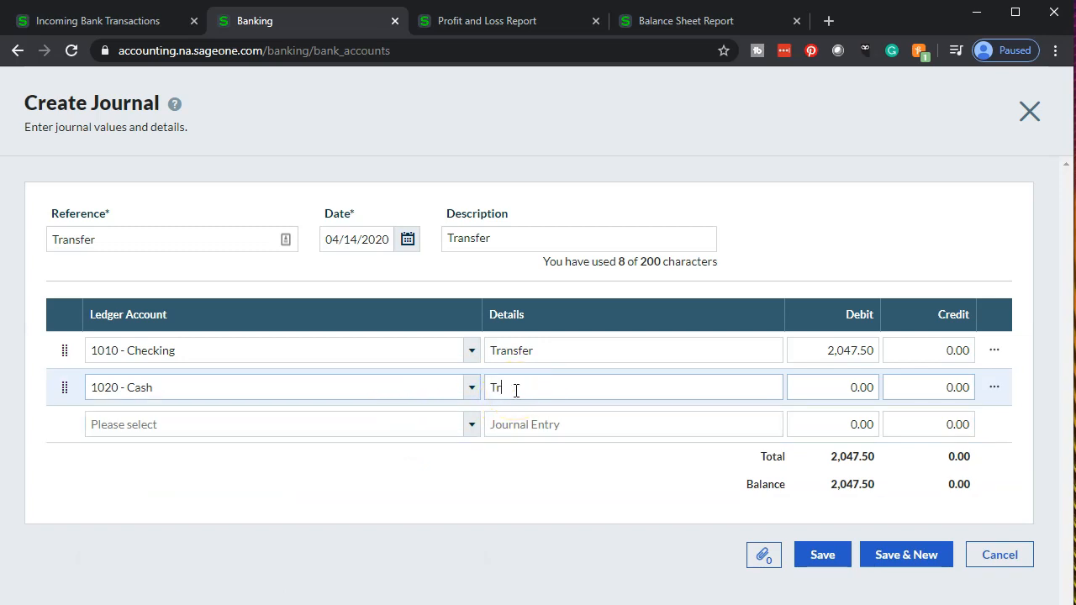
{"action": "type", "text": "ansfer"}
Credit 2,047.50 on the Cash line and save the journal
{"action": "key", "text": "Tab"}
{"action": "key", "text": "Tab"}
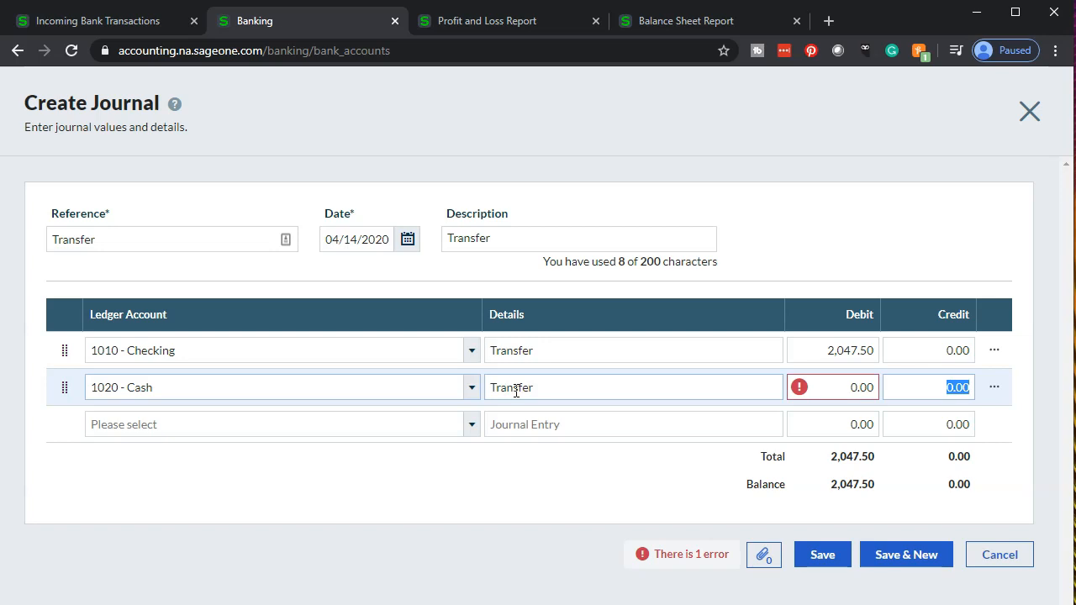
{"action": "type", "text": "2047"}
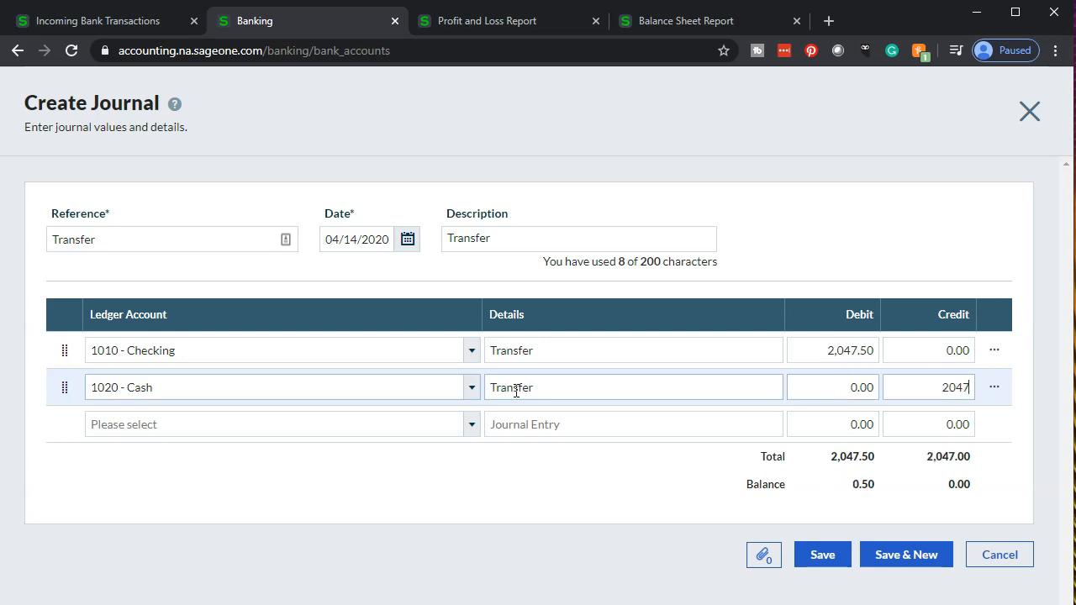
{"action": "key", "text": "Tab"}
{"action": "left_click", "coordinate": [620, 473]}
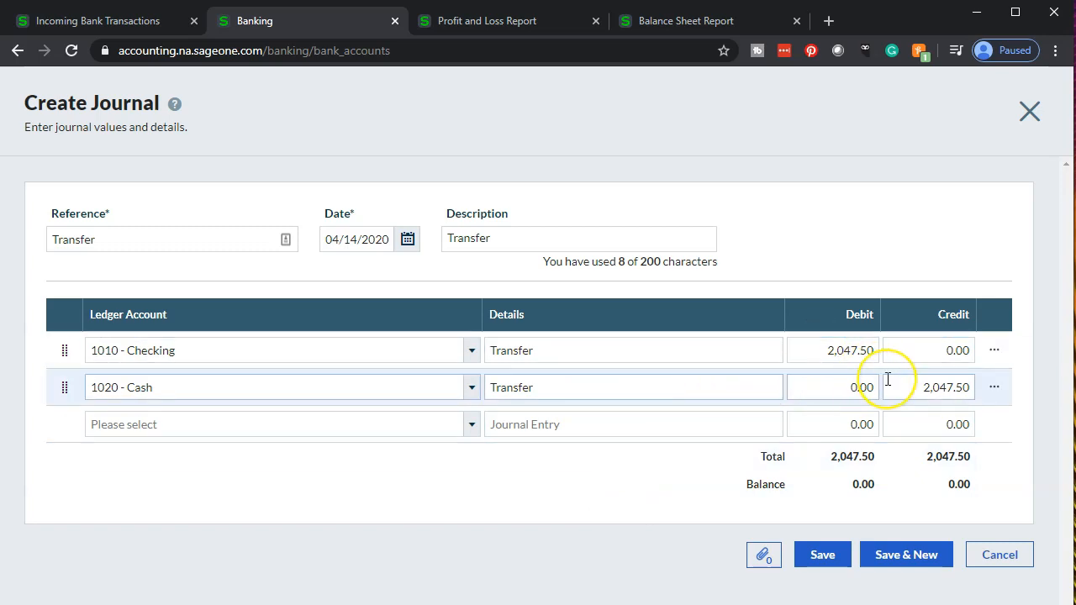
{"action": "left_click", "coordinate": [826, 557]}
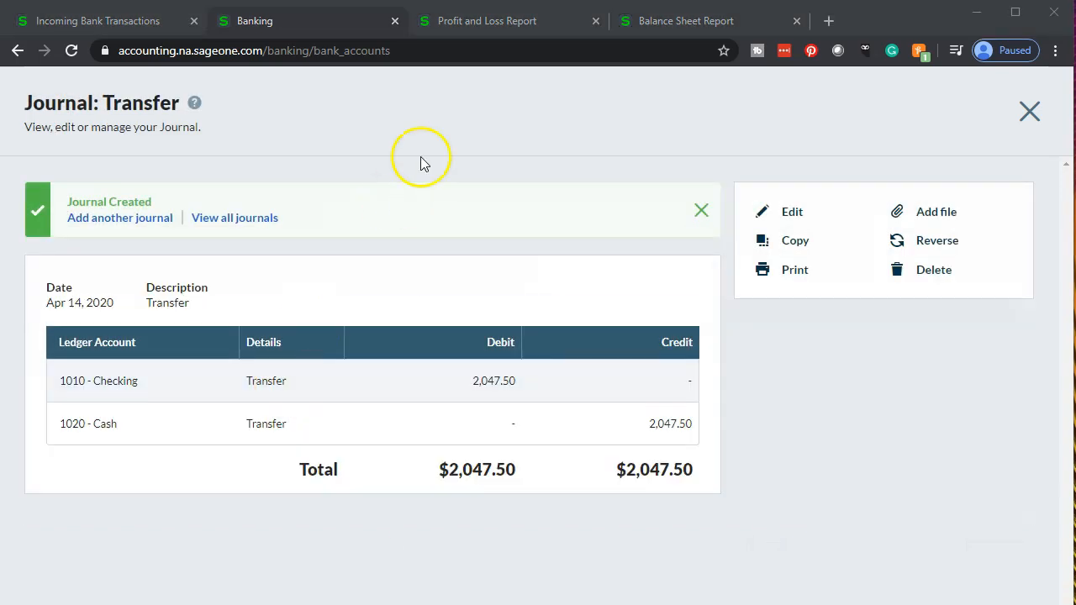
Recalculate the Balance Sheet Report and check the Checking and Cash accounts following the transfer journal
{"action": "left_click", "coordinate": [665, 27]}
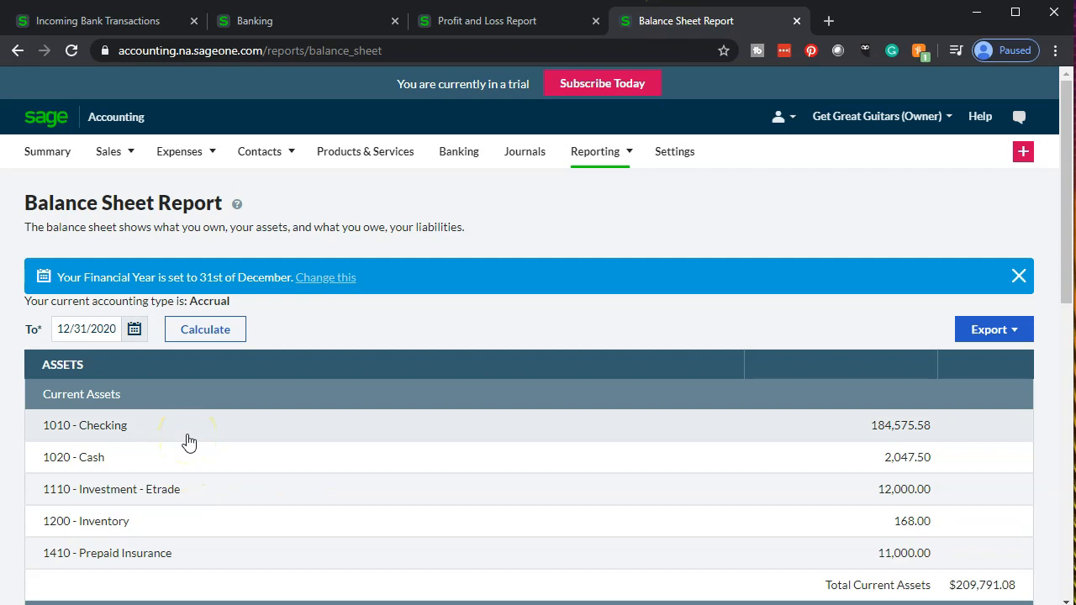
{"action": "left_click", "coordinate": [229, 336]}
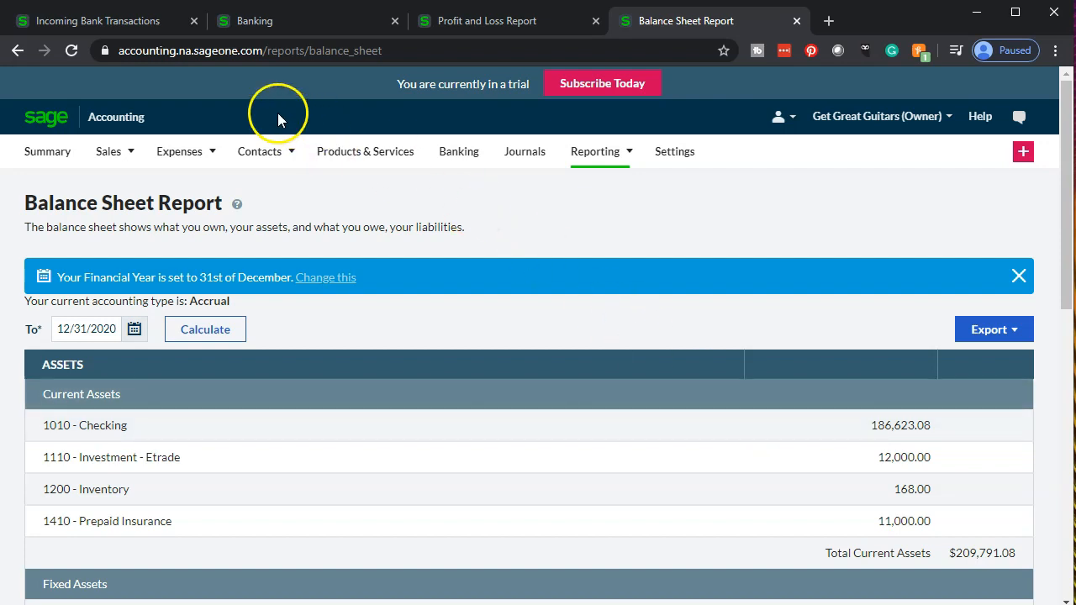
In Incoming Bank Transactions, match the $2,047.50 deposit of Apr 15, 2020 to the Transfer journal for 2,047.50
{"action": "left_click", "coordinate": [135, 26]}
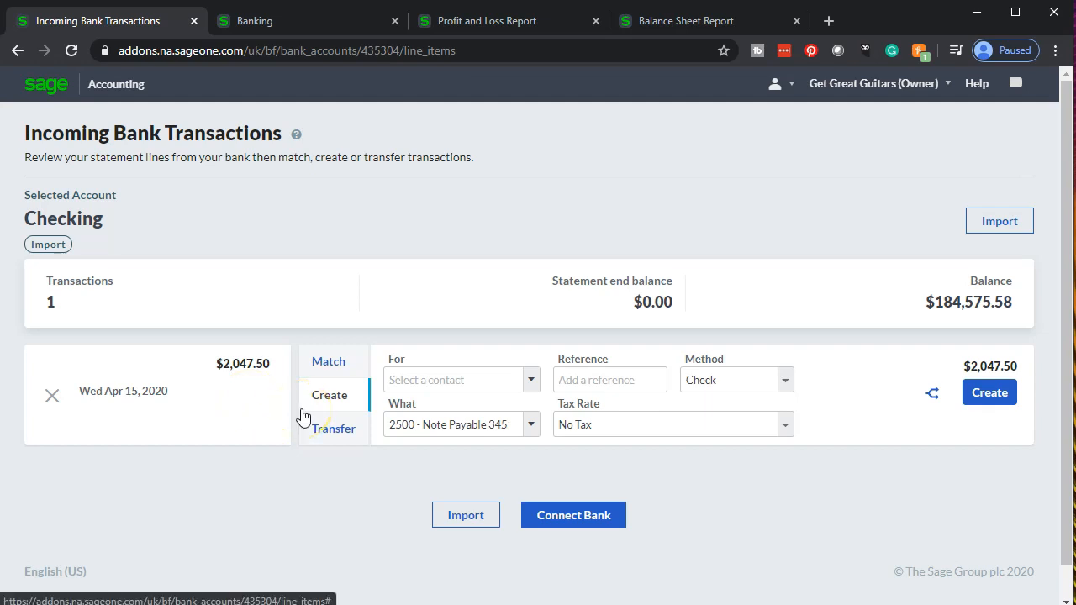
{"action": "left_click", "coordinate": [324, 361]}
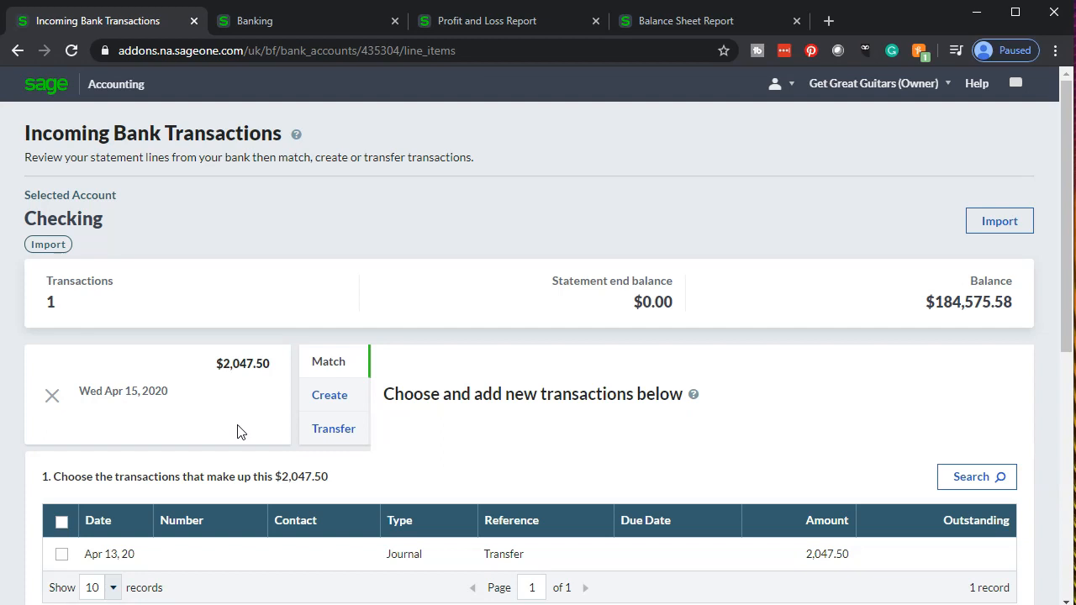
{"action": "scroll", "coordinate": [238, 431], "scroll_direction": "down", "scroll_amount": 3}
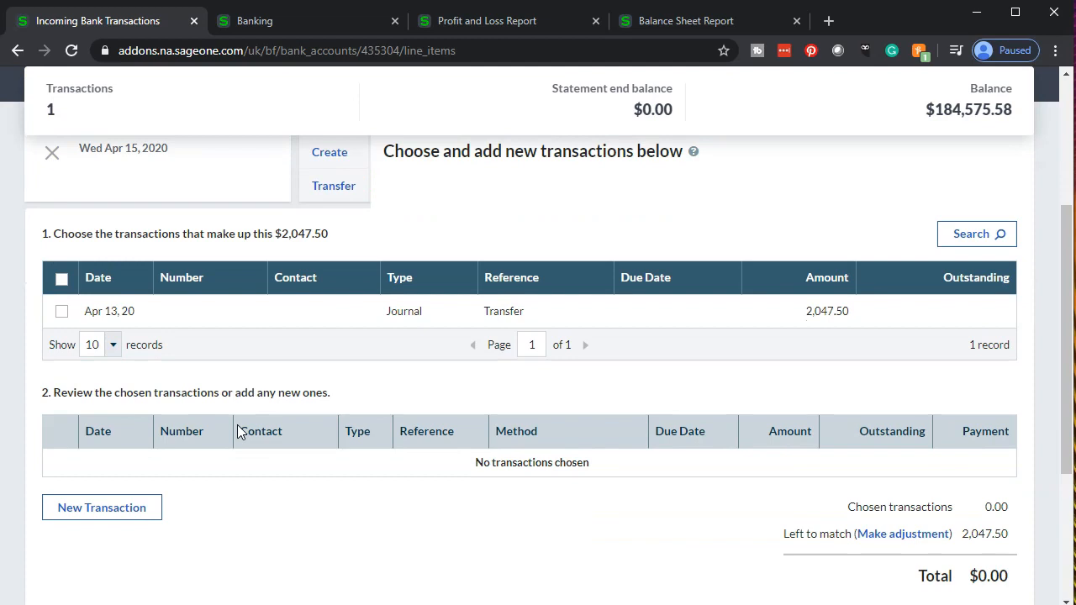
{"action": "scroll", "coordinate": [238, 432], "scroll_direction": "up", "scroll_amount": 1}
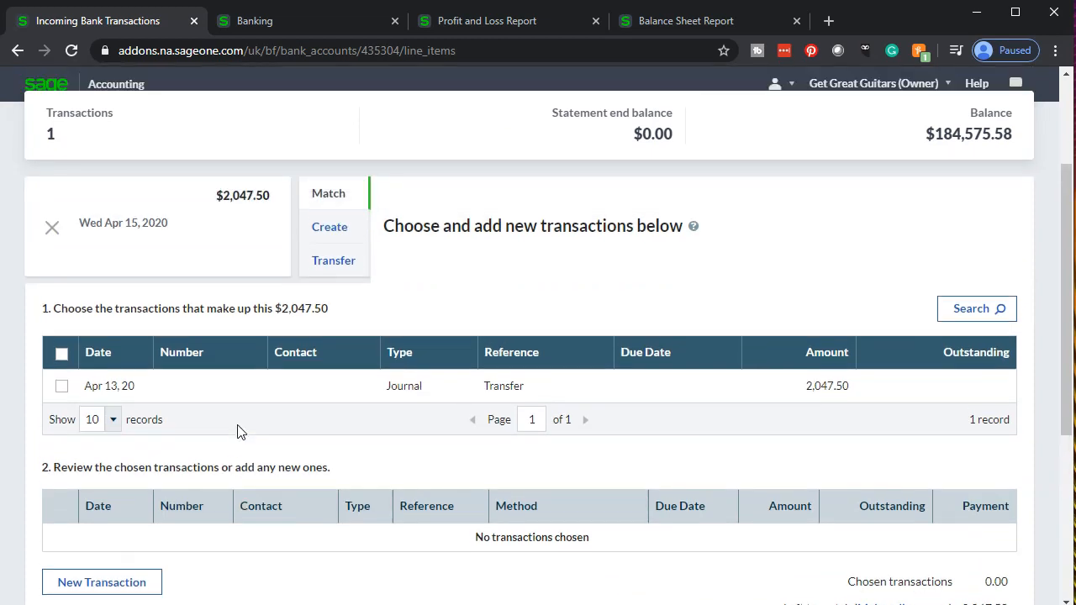
{"action": "left_click", "coordinate": [62, 386]}
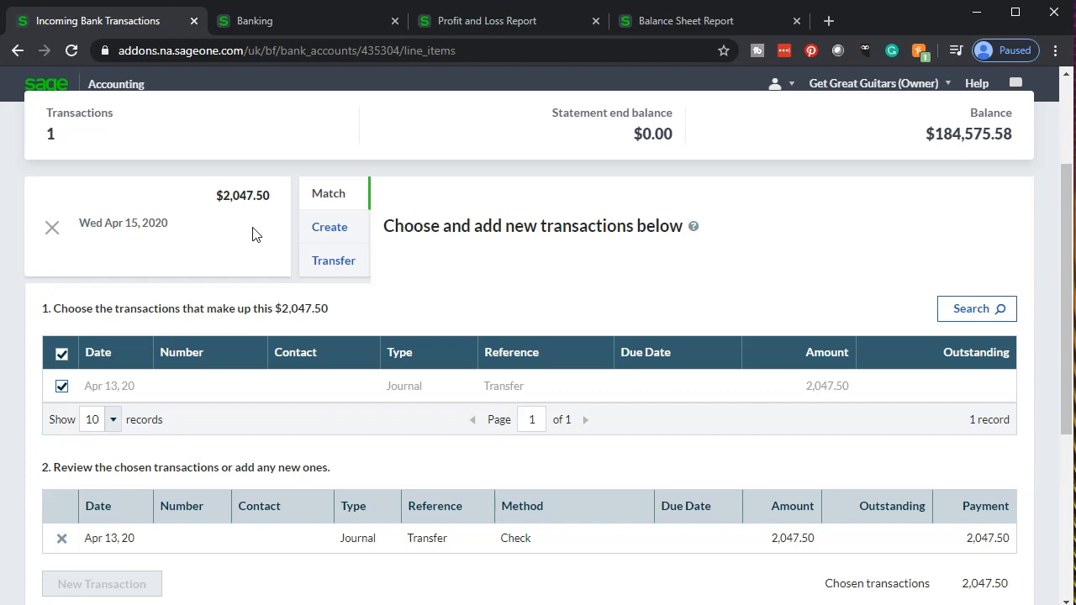
{"action": "scroll", "coordinate": [328, 353], "scroll_direction": "down", "scroll_amount": 2}
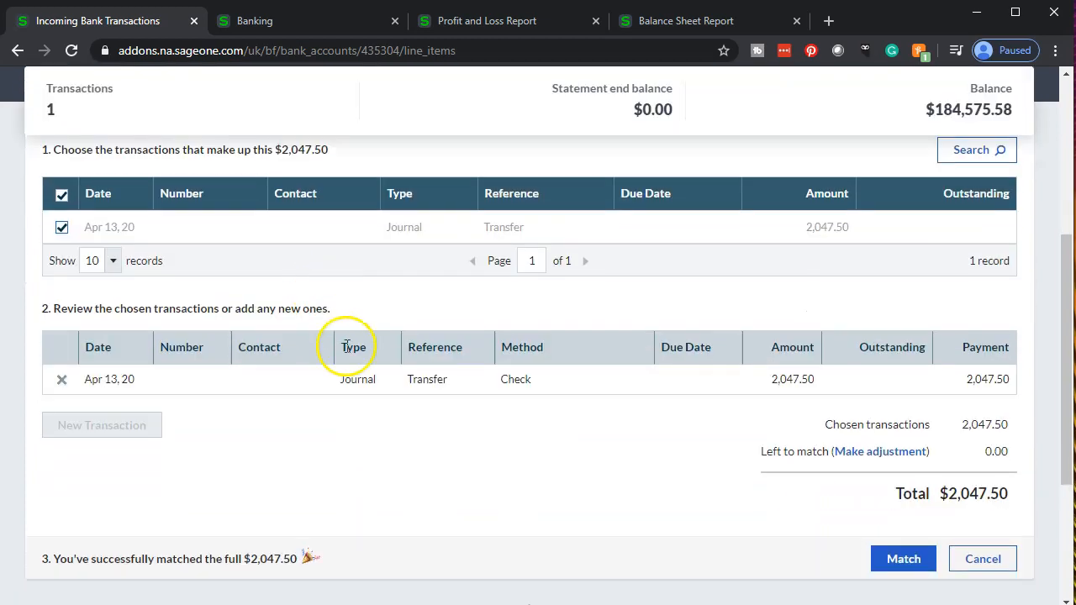
{"action": "left_click", "coordinate": [908, 563]}
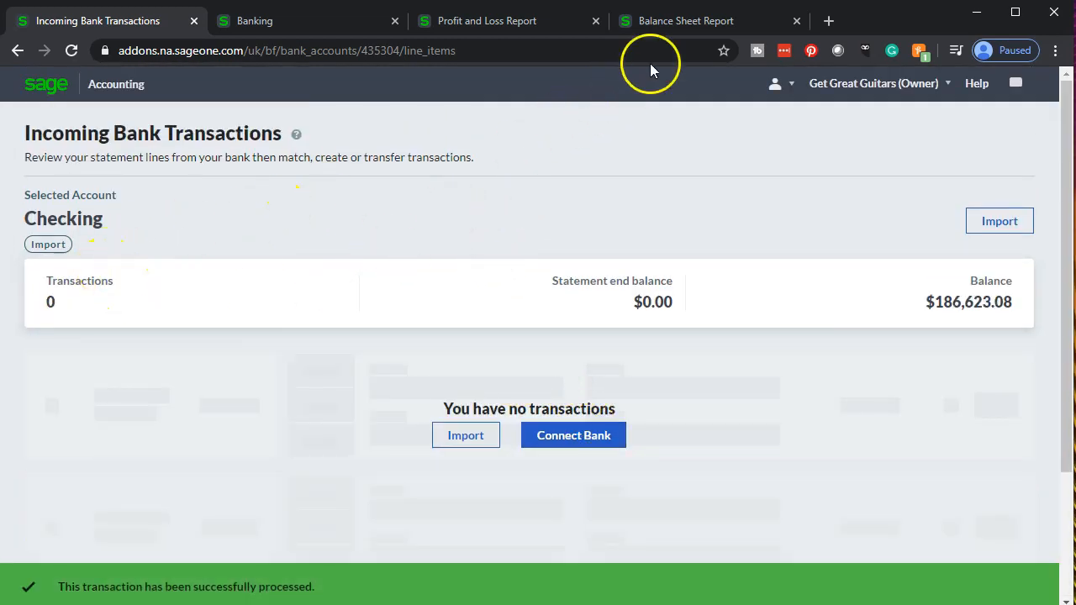
Refresh the Balance Sheet Report figures and review the Checking balance and other assets with the deposit matched
{"action": "left_click", "coordinate": [681, 22]}
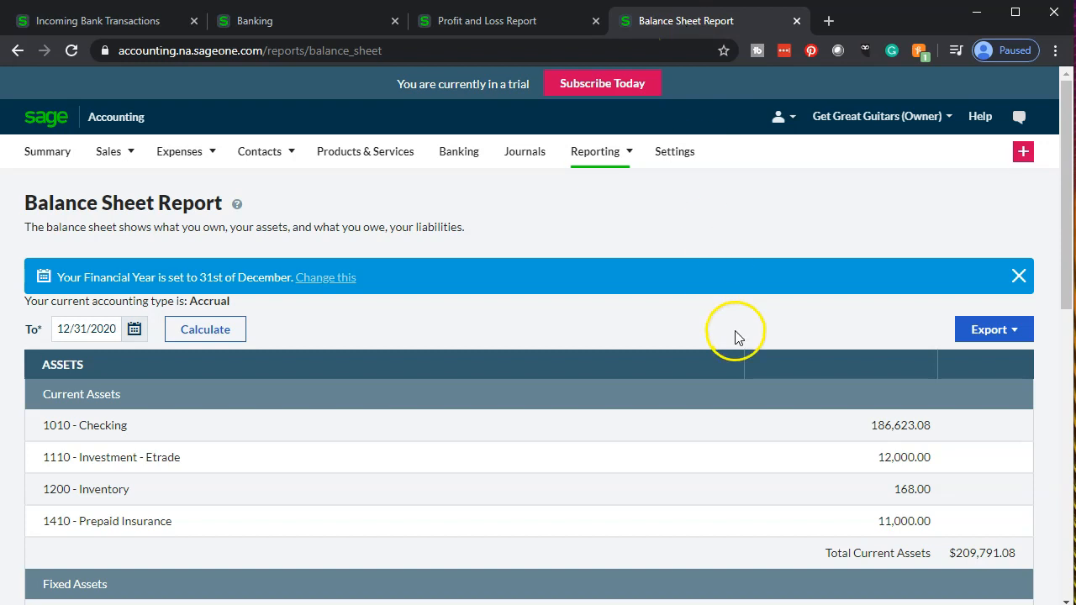
{"action": "scroll", "coordinate": [735, 337], "scroll_direction": "down", "scroll_amount": 2}
{"action": "scroll", "coordinate": [713, 340], "scroll_direction": "up", "scroll_amount": 1}
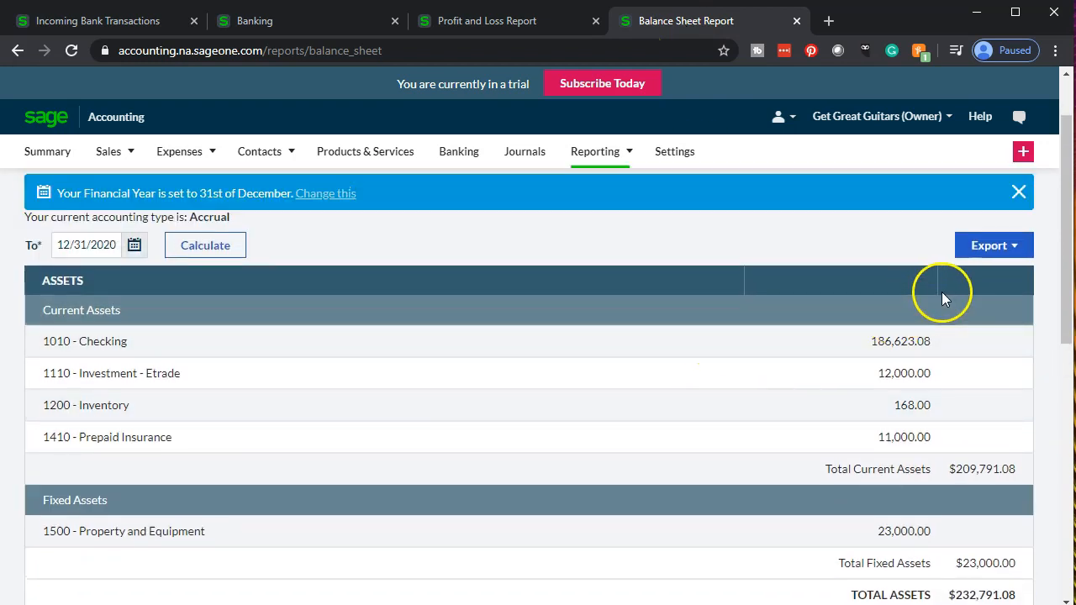
{"action": "left_click", "coordinate": [987, 248]}
{"action": "left_click", "coordinate": [204, 247]}
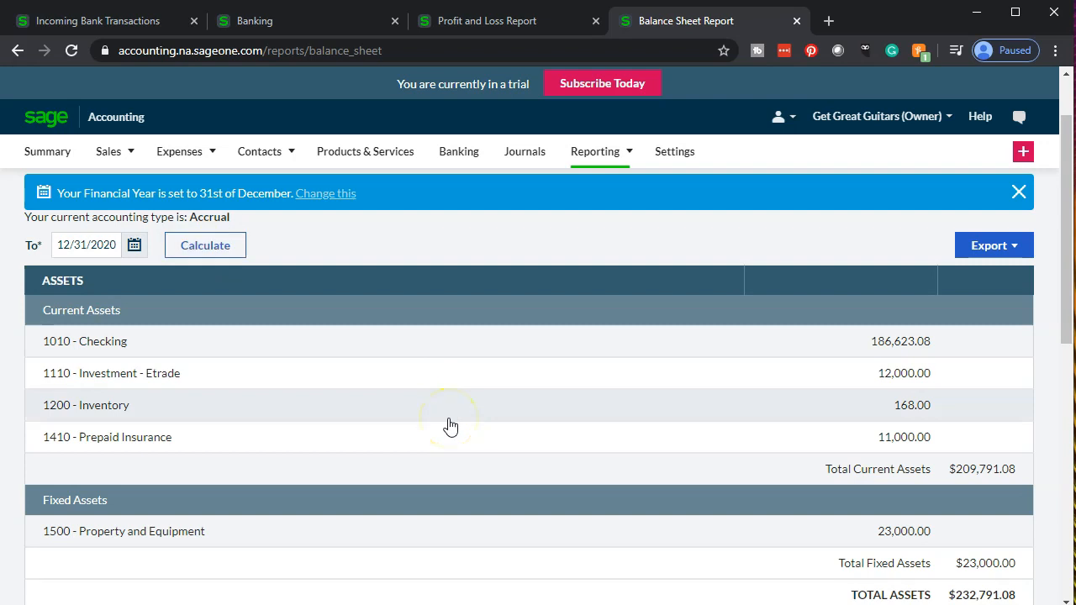